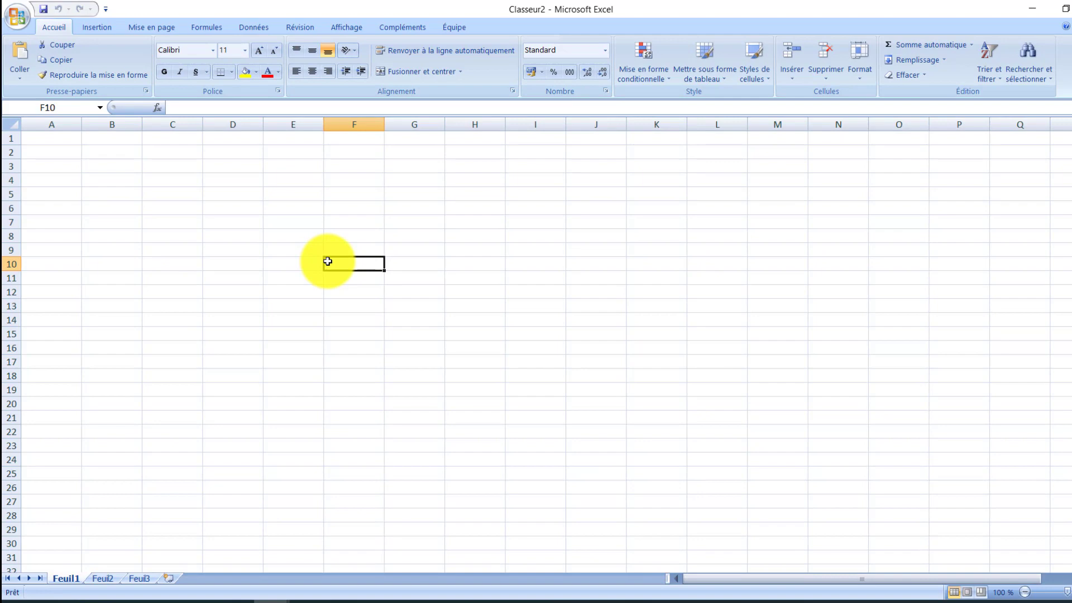
Step: Enter the text Informatique in cell G10
left_click(416, 263)
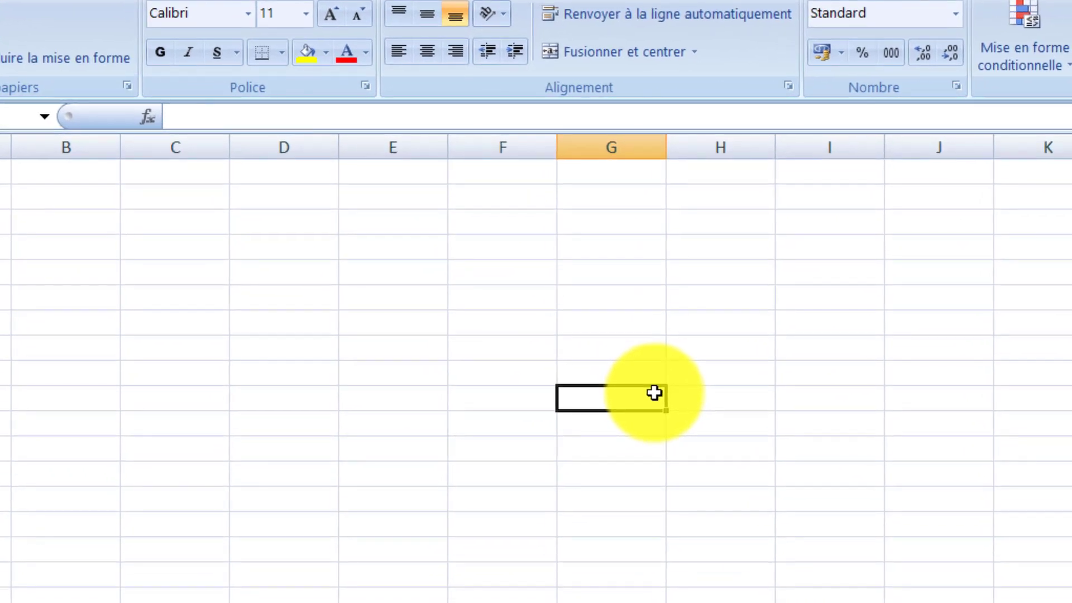
type("Inf")
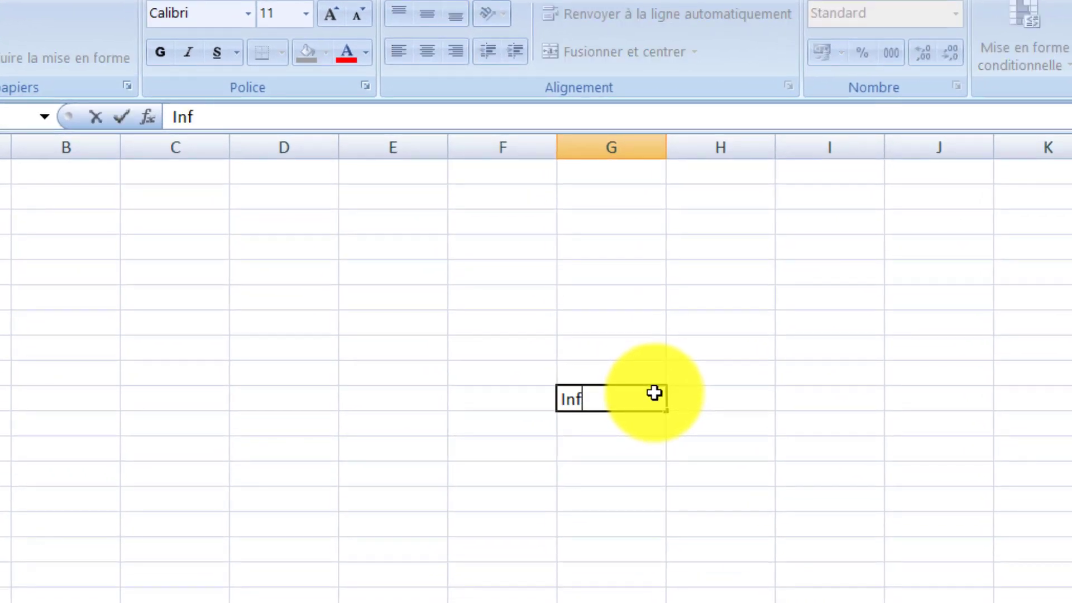
type("ormatiq")
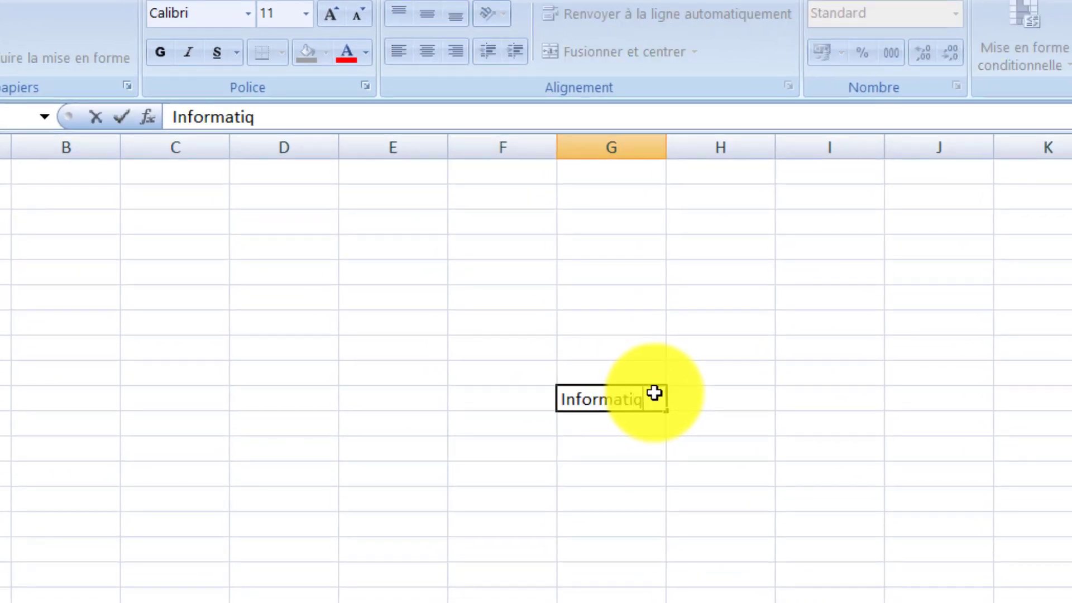
type("ue")
key("Return")
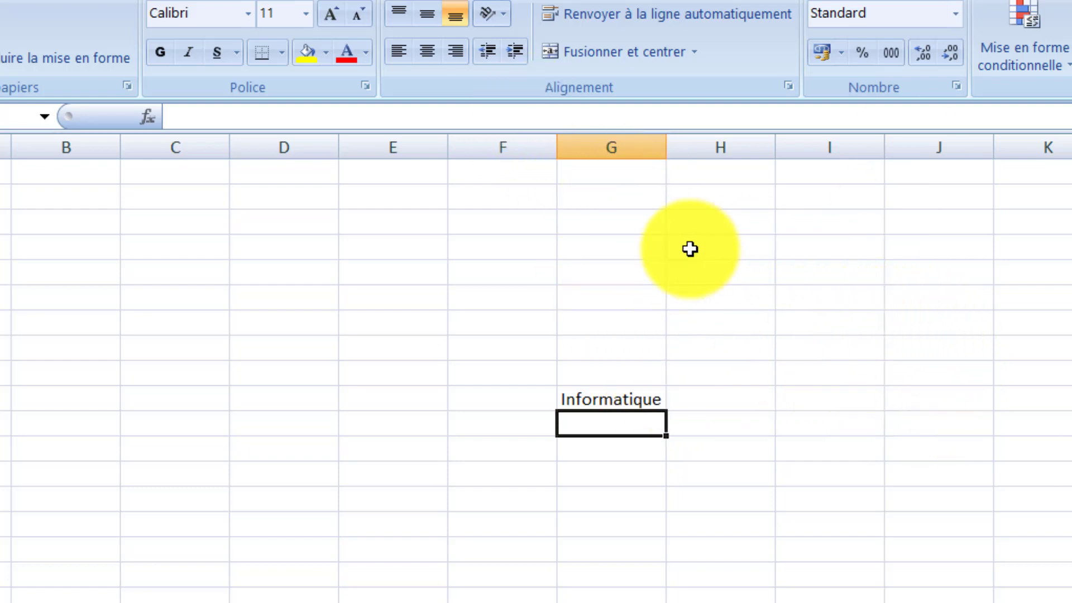
Step: Select the contiguous cell range B2:E6, and clear the selection by activating cell H8
left_click(42, 194)
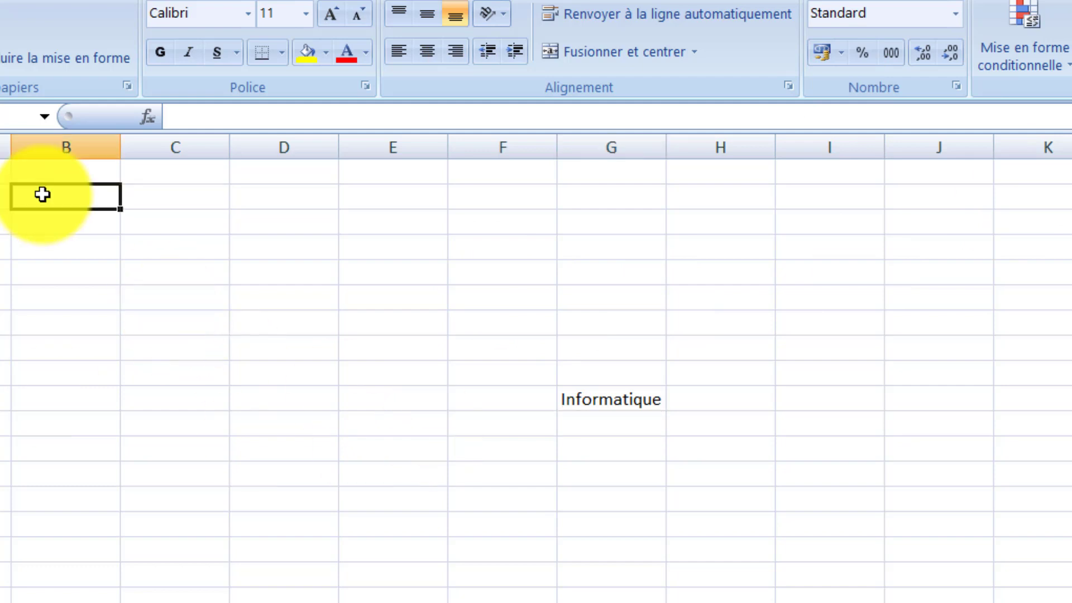
left_click_drag(43, 195, 348, 292)
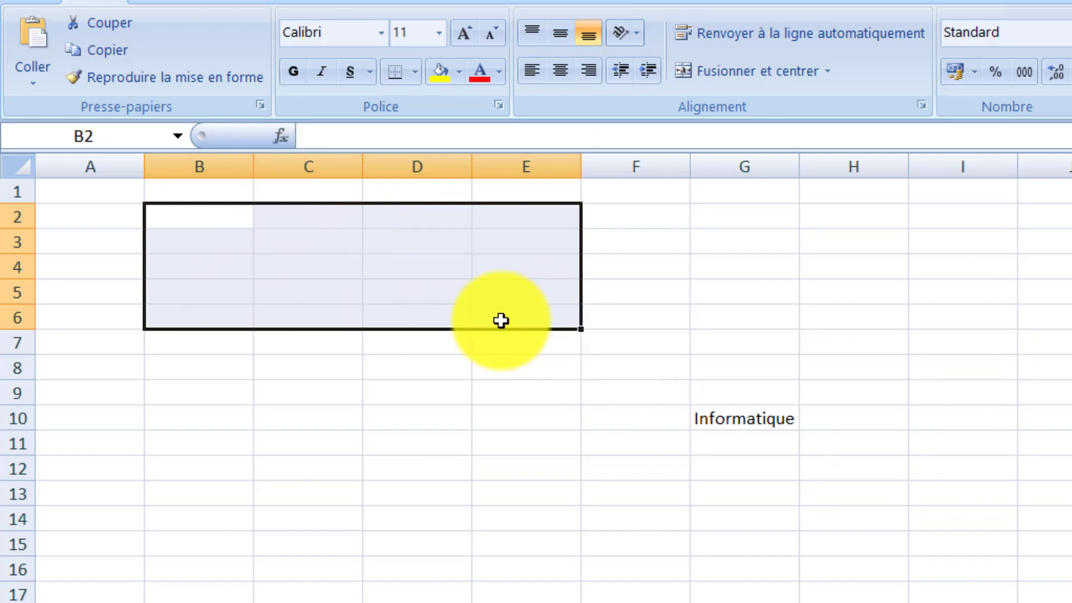
left_click(814, 358)
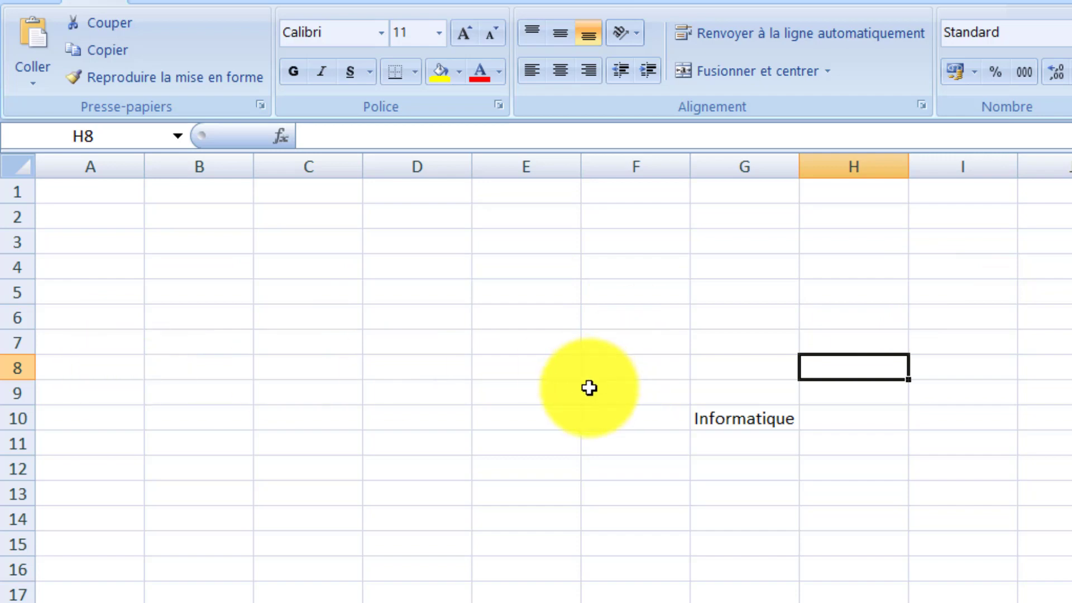
Step: Select the two separate ranges H2:J5 and M2:O6 together, and clear the selection by activating cell F11
left_click(1052, 486)
left_click_drag(861, 227, 1070, 296)
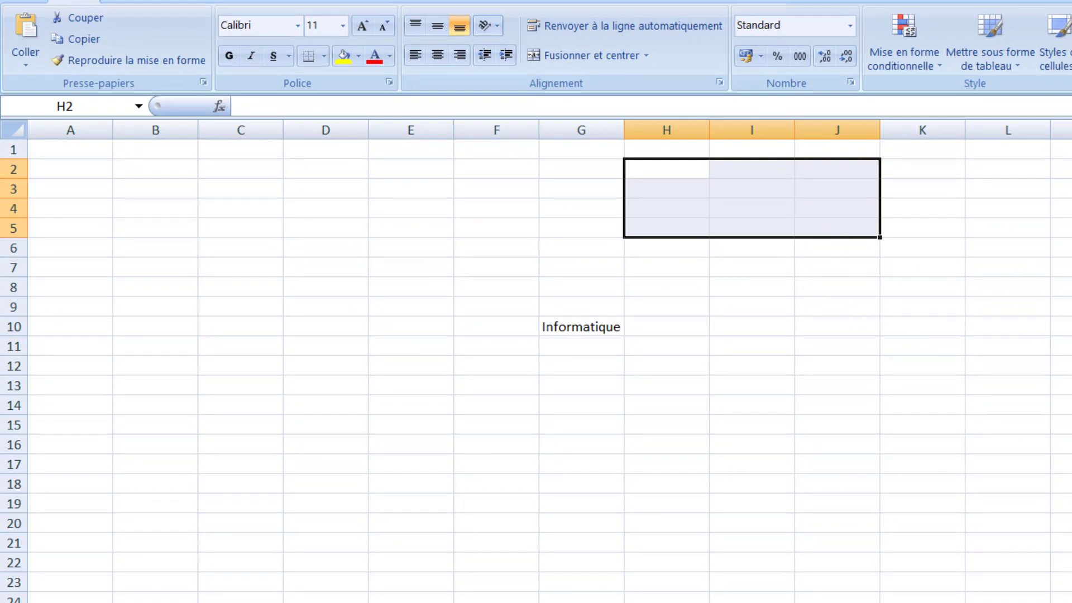
left_click_drag(1061, 169, 912, 220)
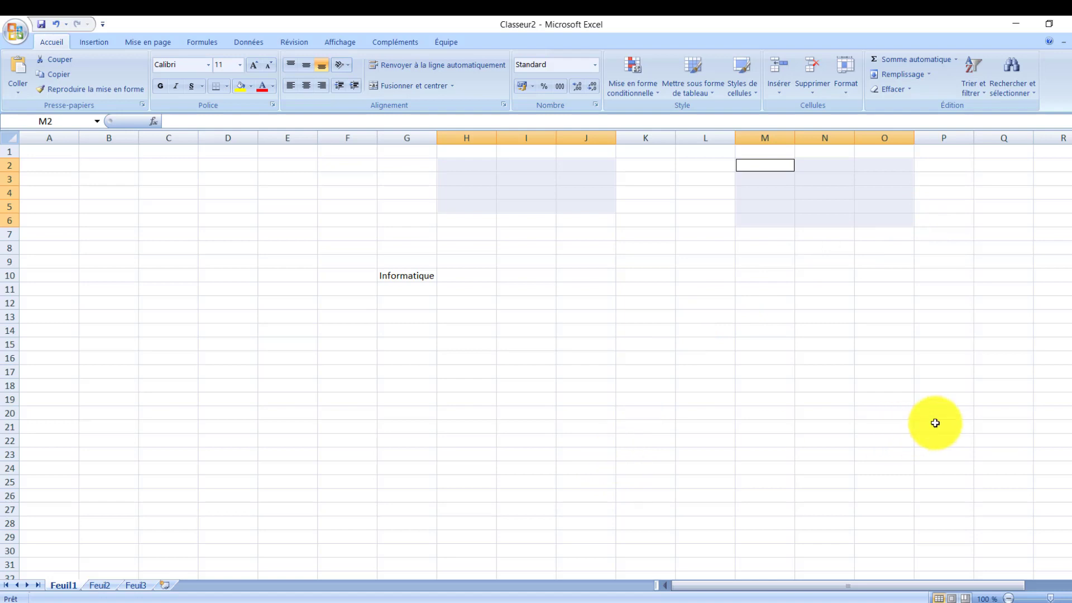
left_click(342, 296)
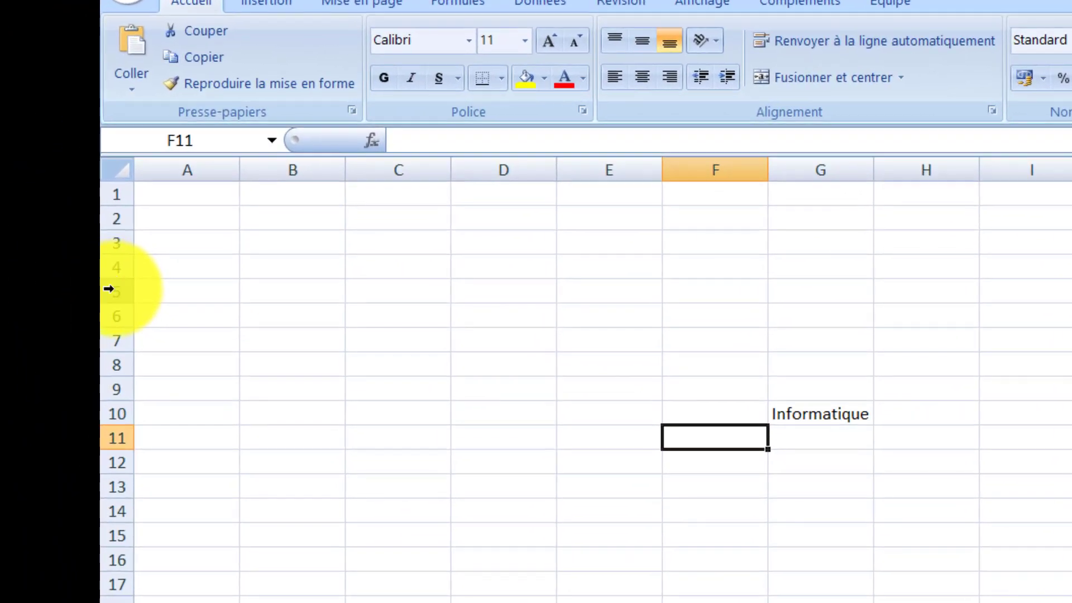
Step: Select the whole of row 5, clear that selection, and select the whole of column D
left_click(109, 289)
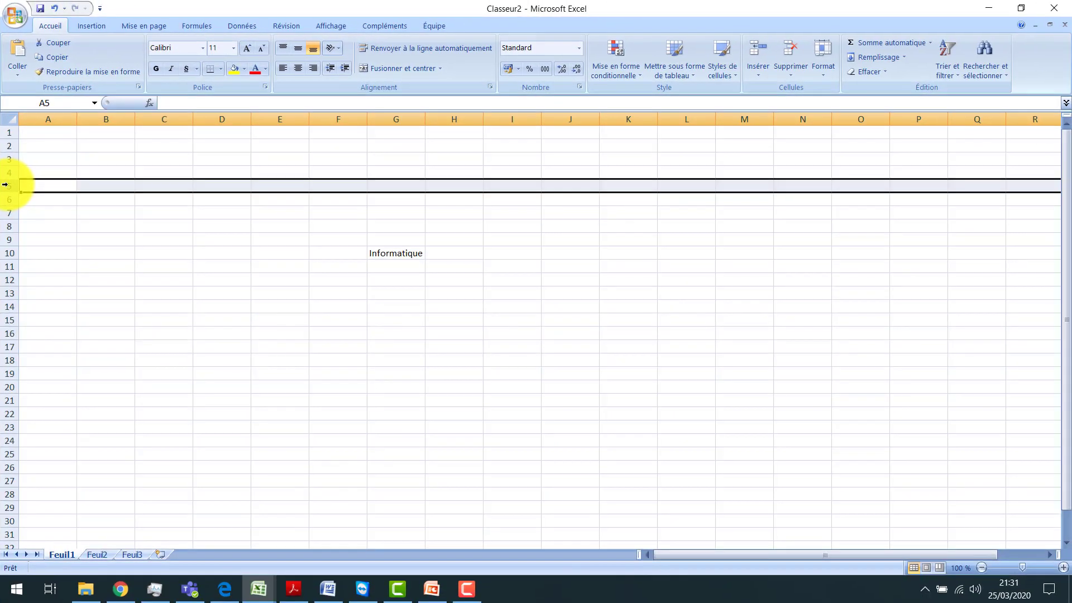
left_click(318, 239)
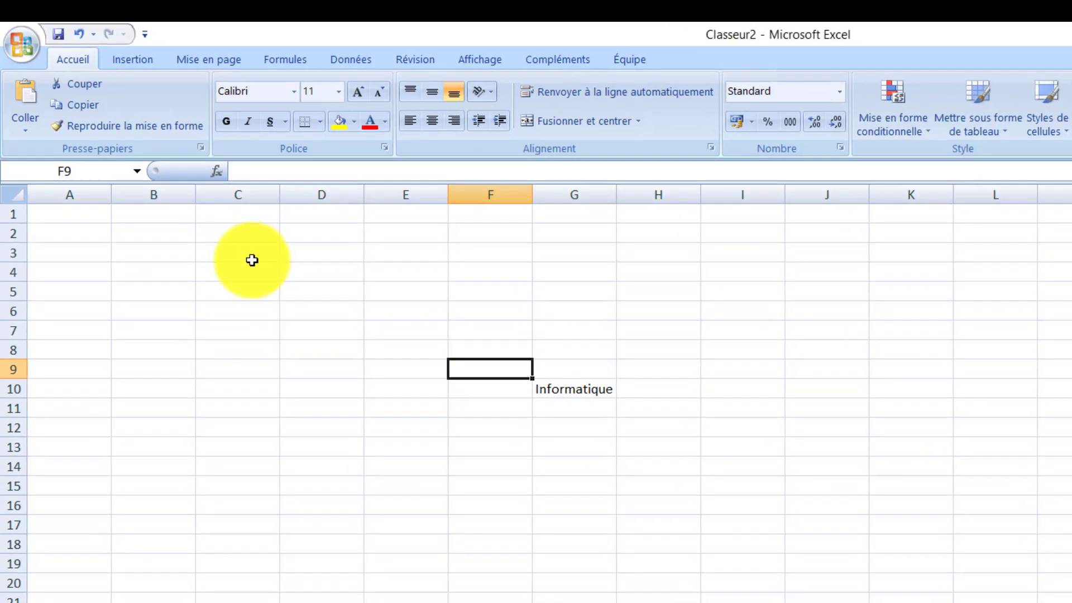
left_click(320, 190)
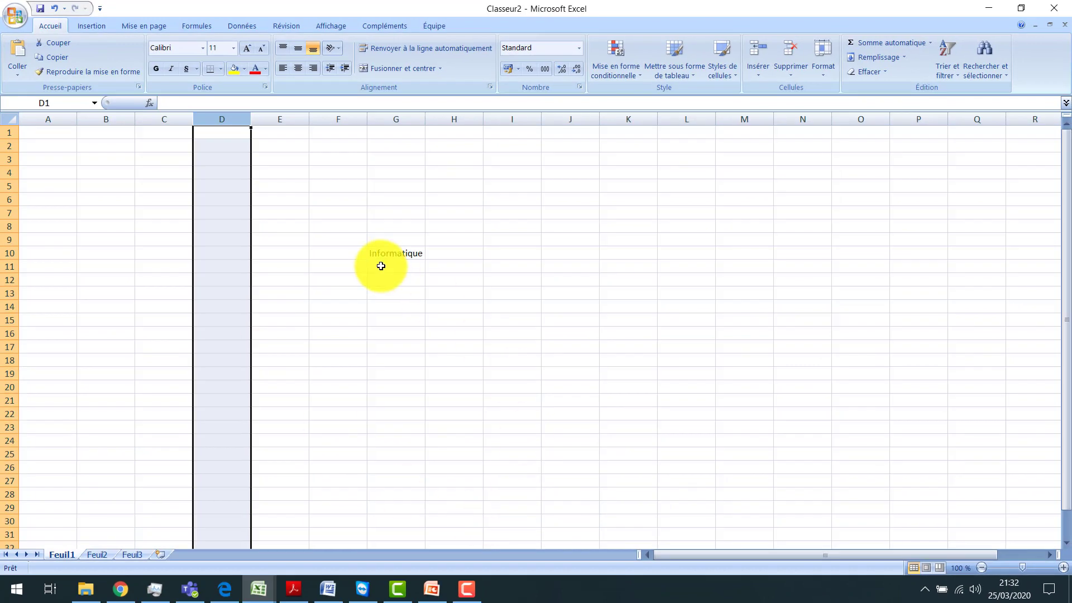
Step: Replace the content of cell G10 with Matière
left_click(390, 253)
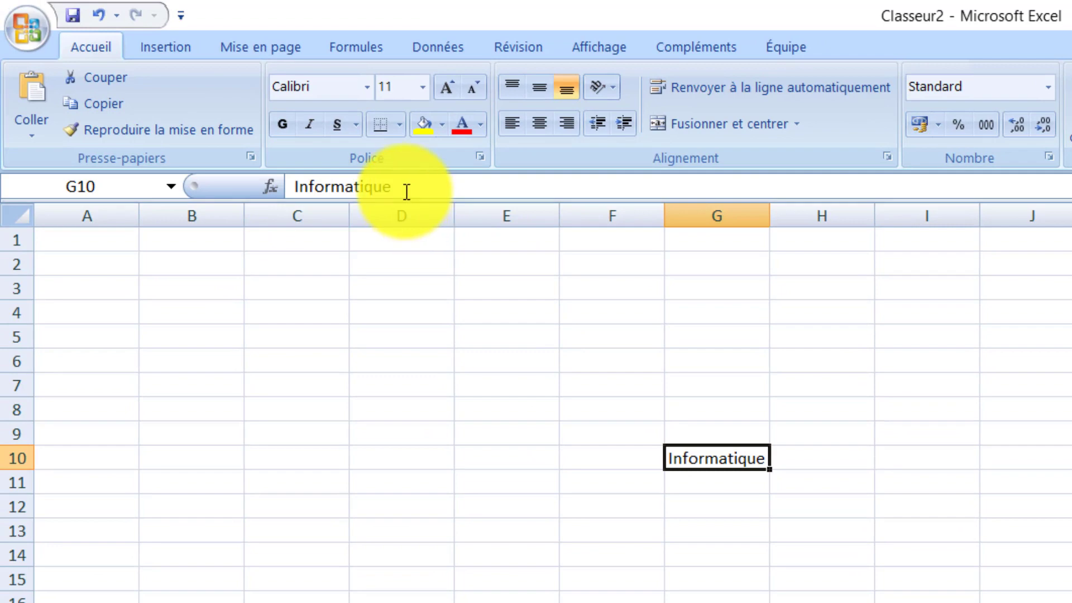
left_click(406, 192)
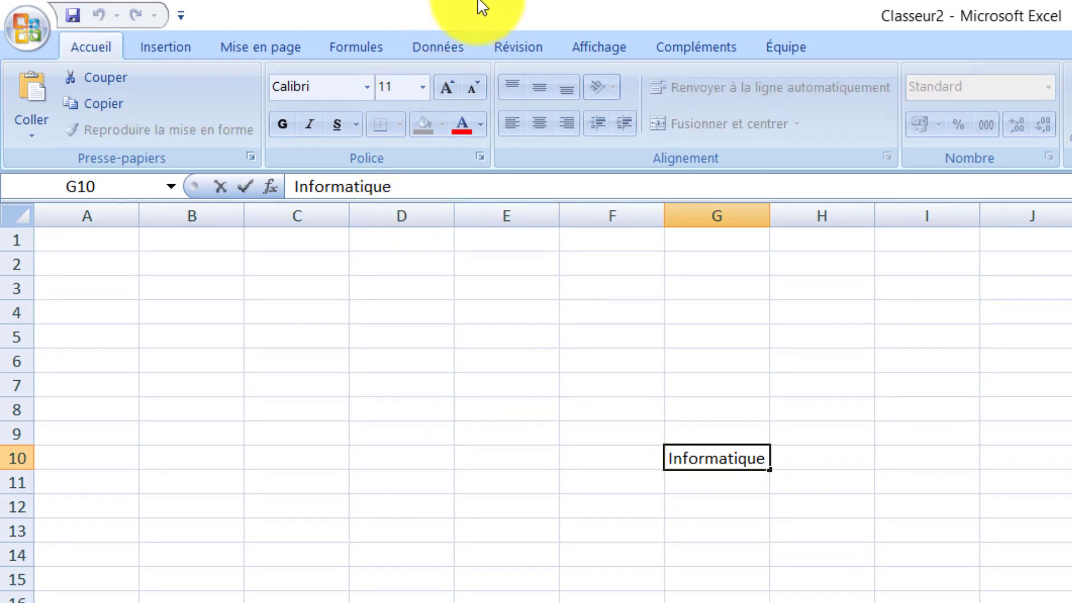
key("BackSpace")
key("BackSpace")
key("BackSpace")
key("BackSpace")
key("BackSpace")
key("BackSpace")
key("BackSpace")
key("BackSpace")
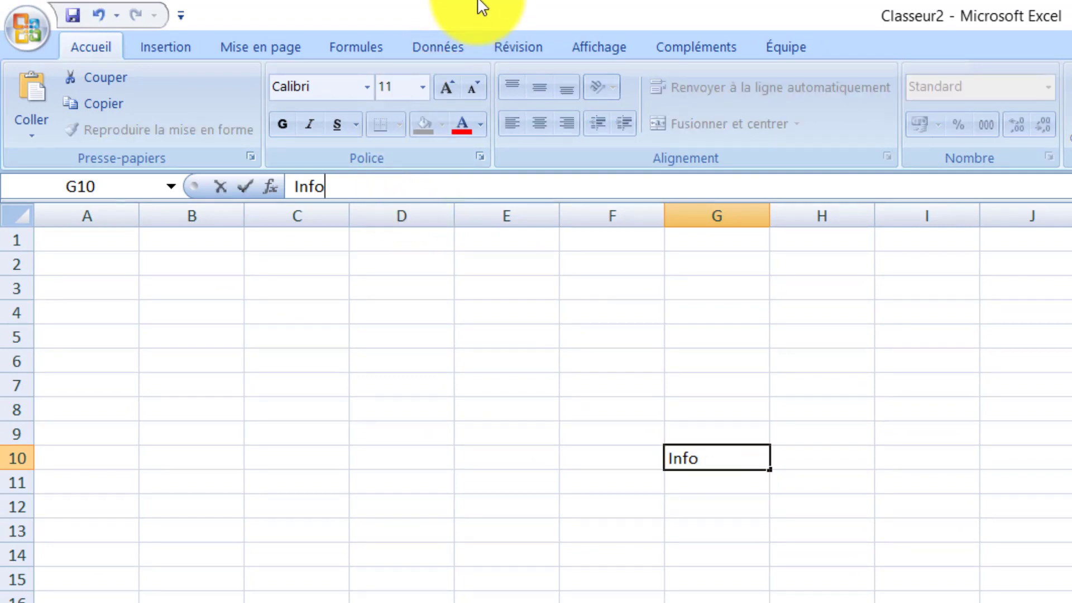
key("BackSpace")
key("BackSpace")
key("BackSpace")
key("BackSpace")
type("Matiè")
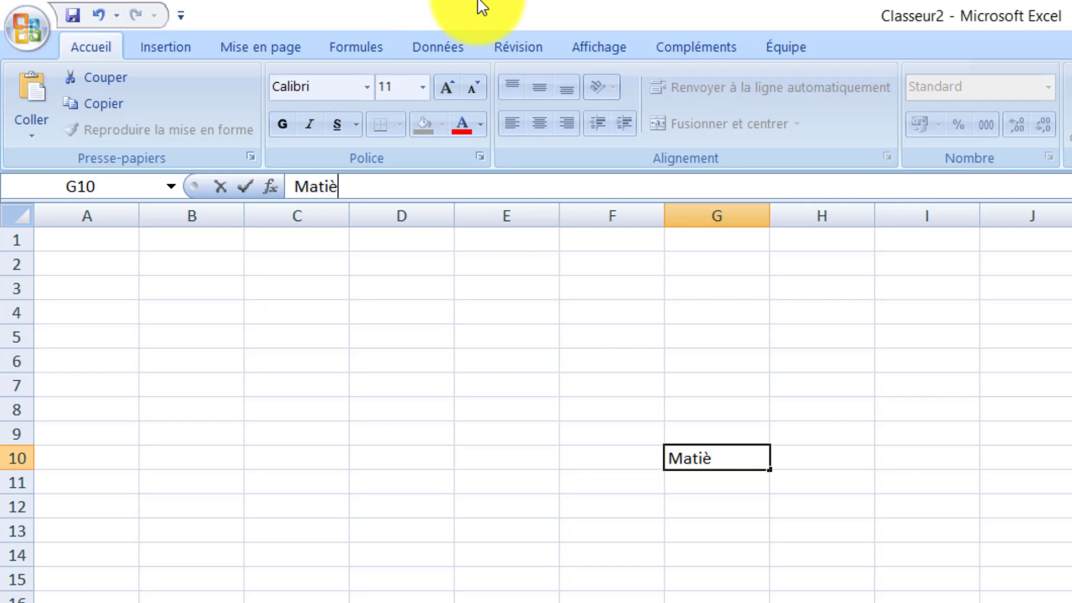
type("re")
key("Return")
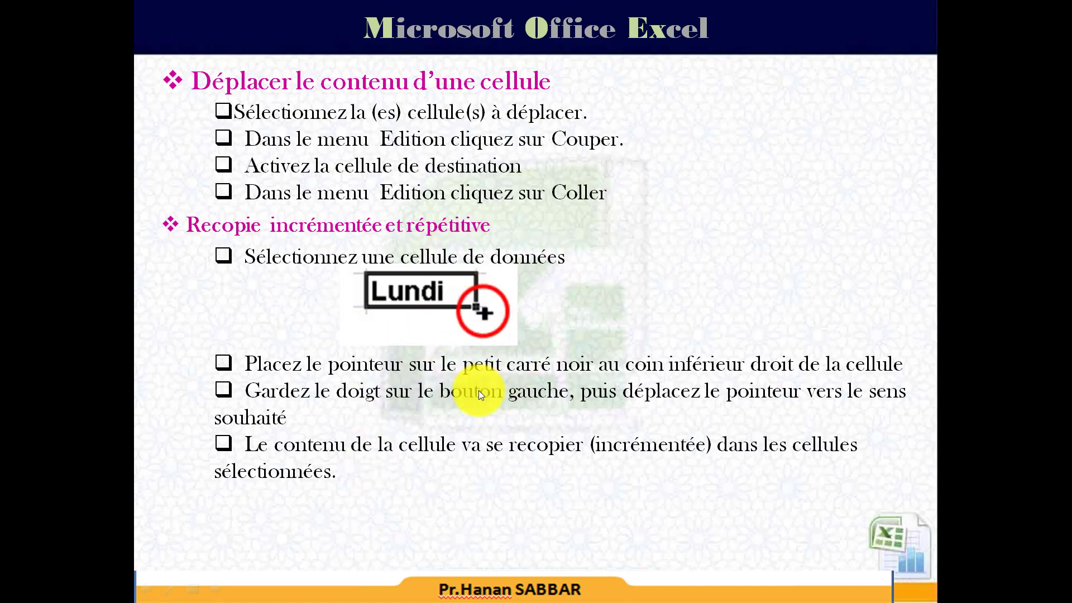
Step: Switch from the slide show to Excel, enter Lundi in cell A1 and autofill the weekdays across row 1 through G1
left_click(471, 422)
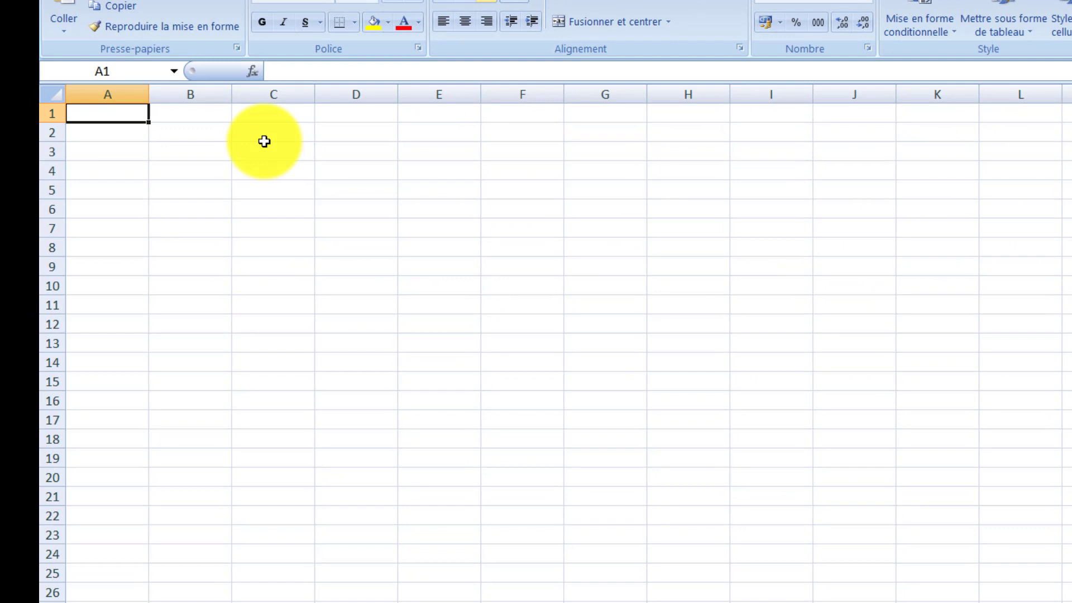
type("Lundi")
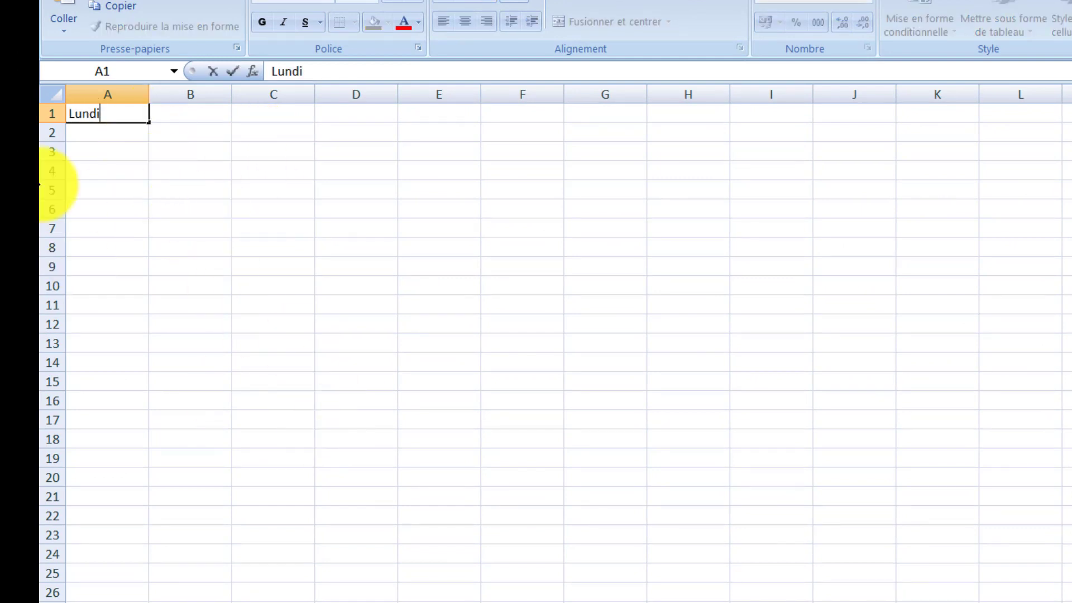
left_click(150, 122)
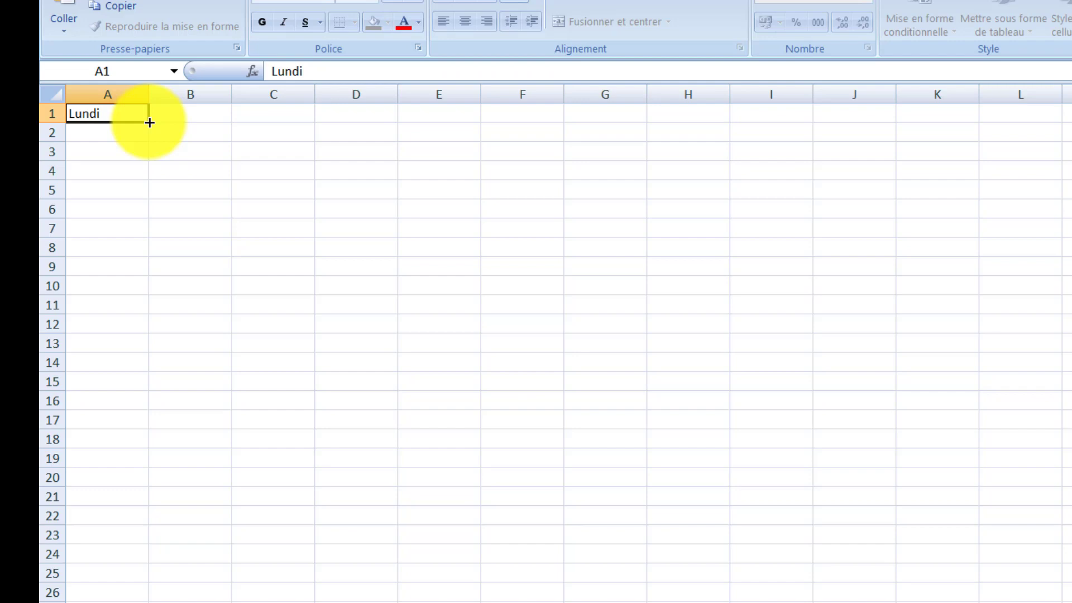
left_click_drag(150, 122, 624, 123)
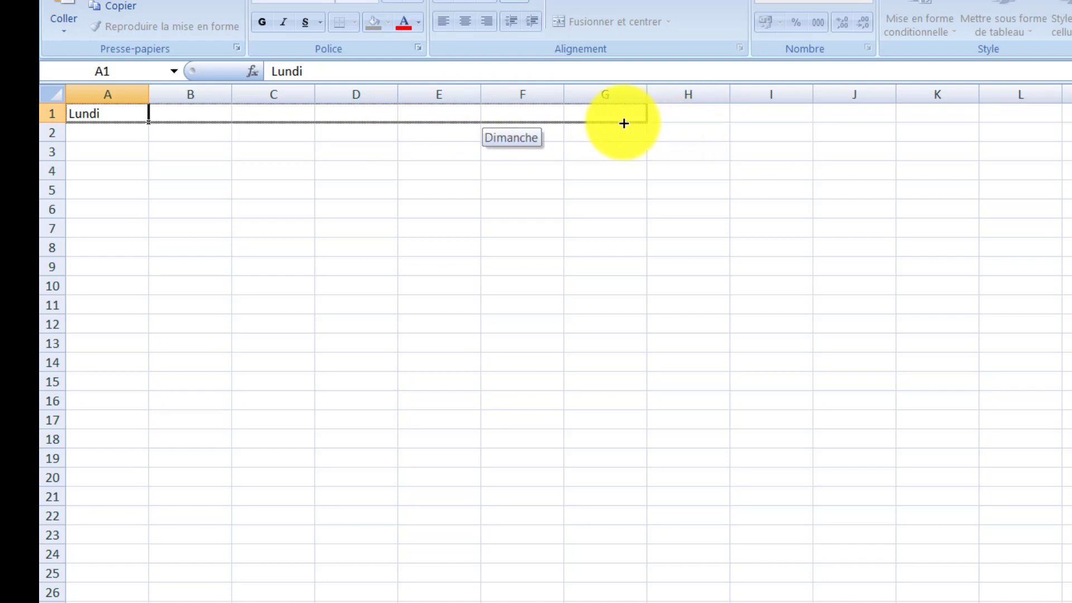
left_click_drag(624, 123, 623, 122)
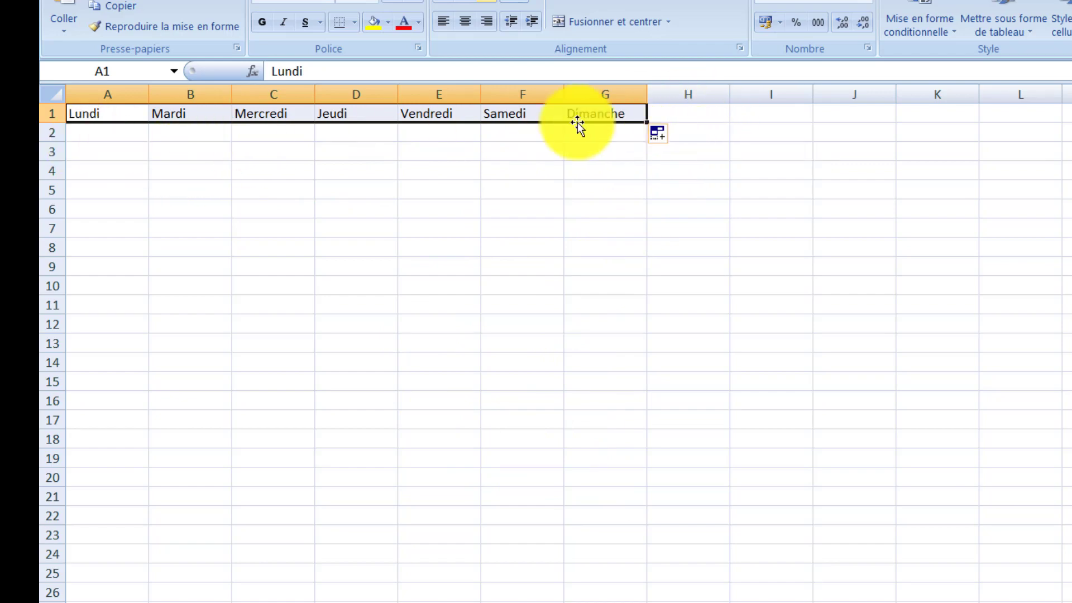
Step: Change the A1:G1 fill to Copier les cellules and set it back to Incrémenter une série
left_click(663, 137)
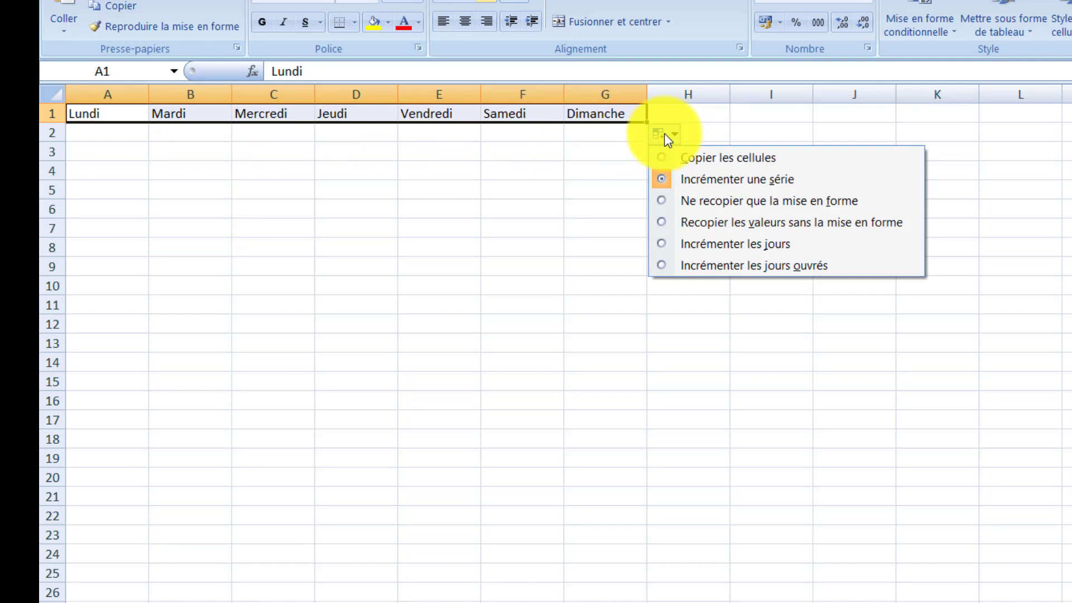
left_click(771, 156)
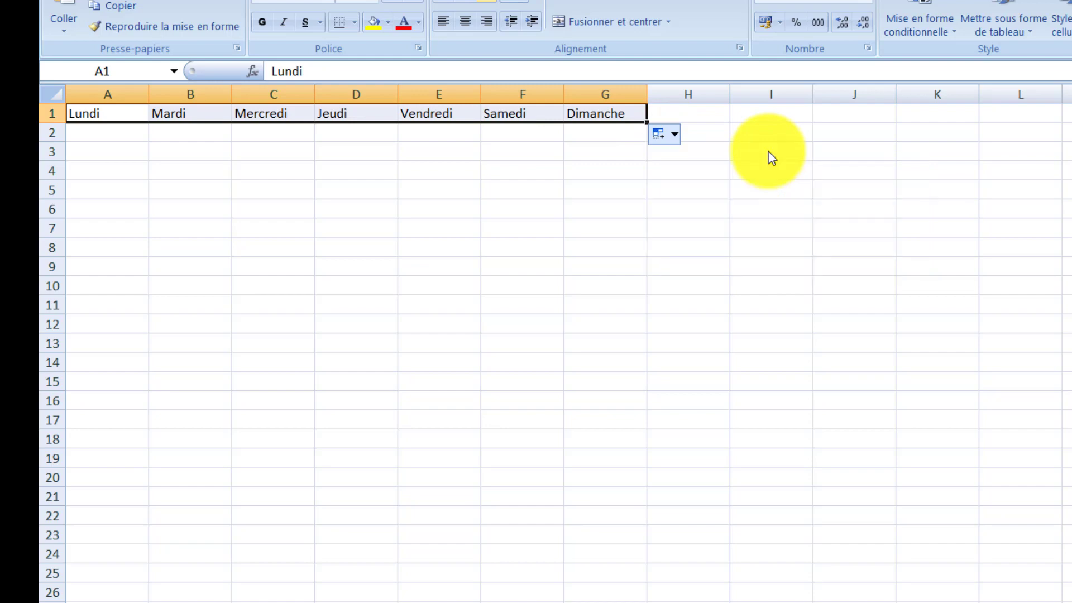
left_click(654, 138)
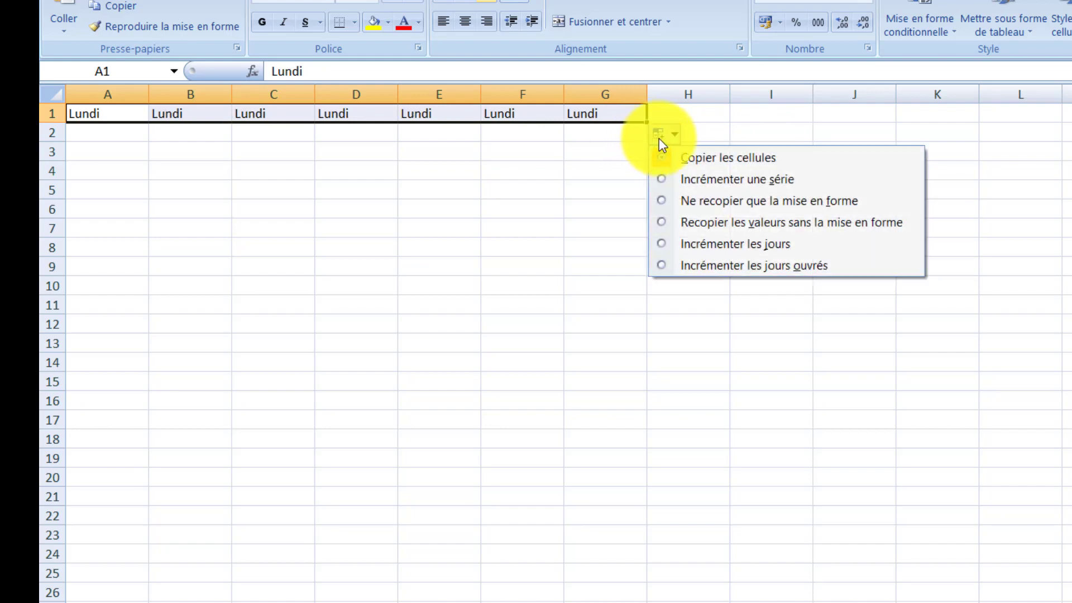
left_click(736, 179)
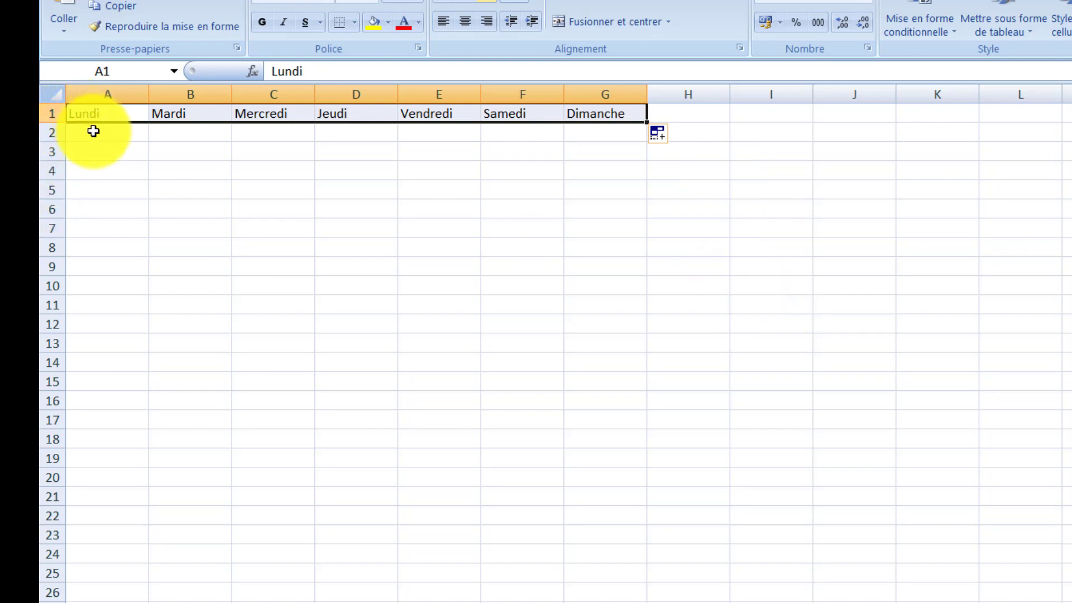
Step: Enter 2020 in cell A2 and autofill the same value across row 2 through G2
left_click(92, 131)
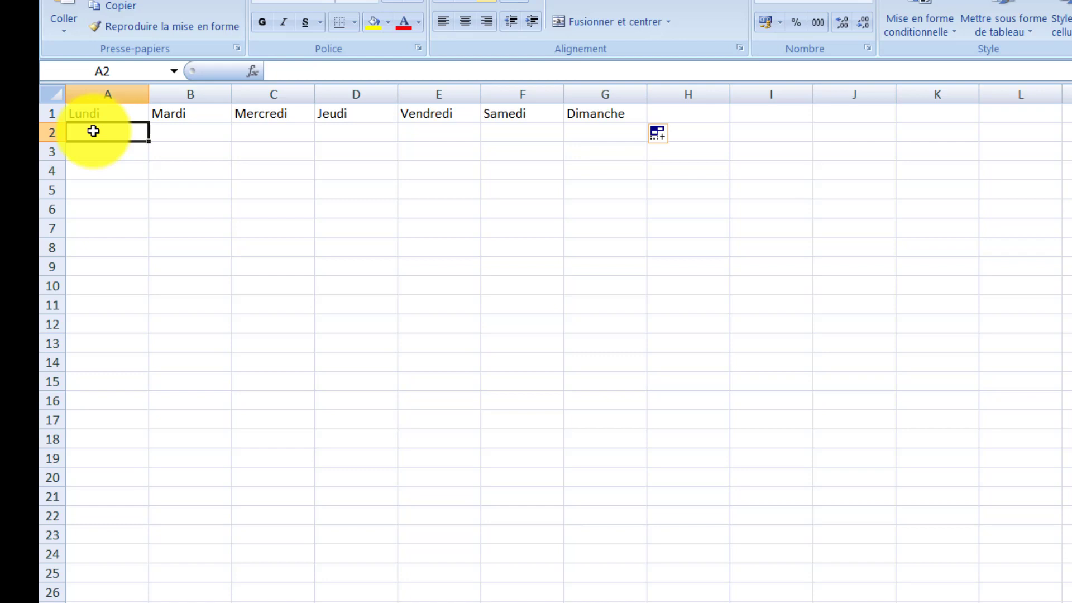
type("2020")
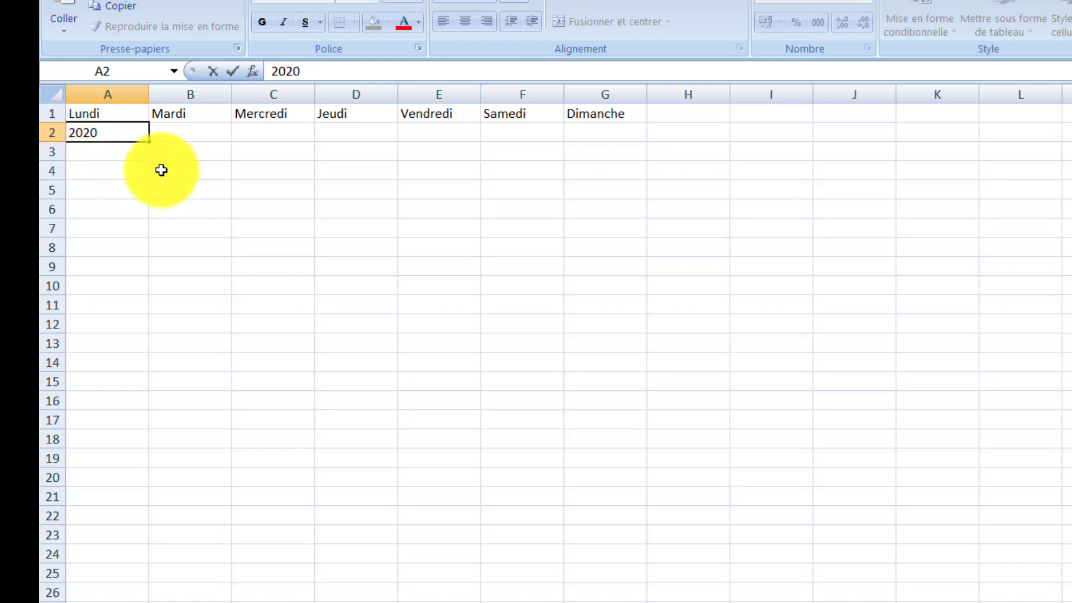
left_click(149, 144)
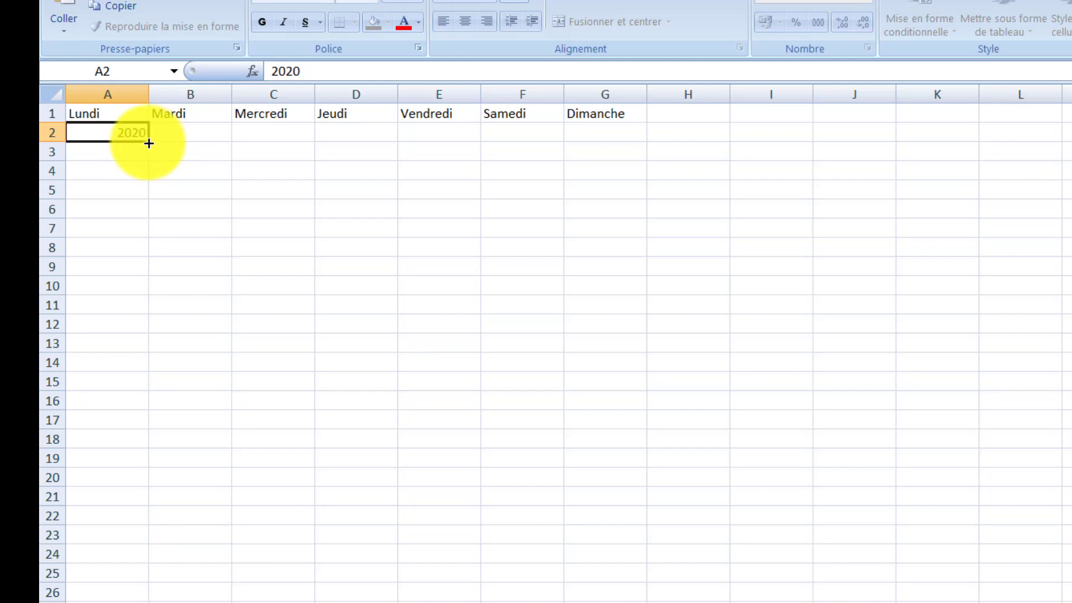
left_click_drag(149, 144, 635, 129)
Step: Enter 1 in cell A3, autofill it through G3 and set the fill to Incrémenter une série
left_click(130, 148)
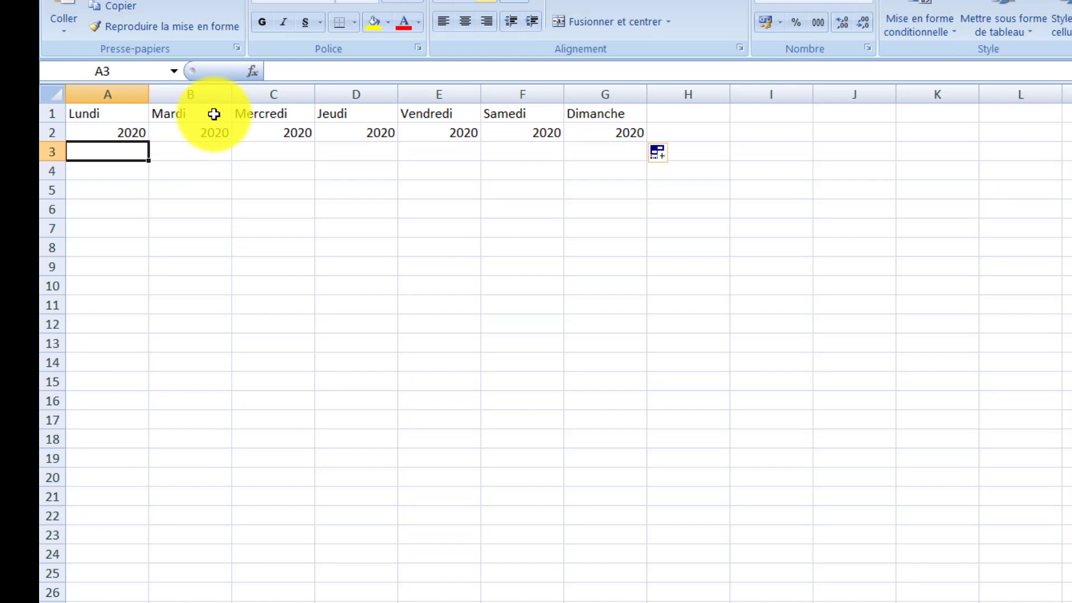
type("1")
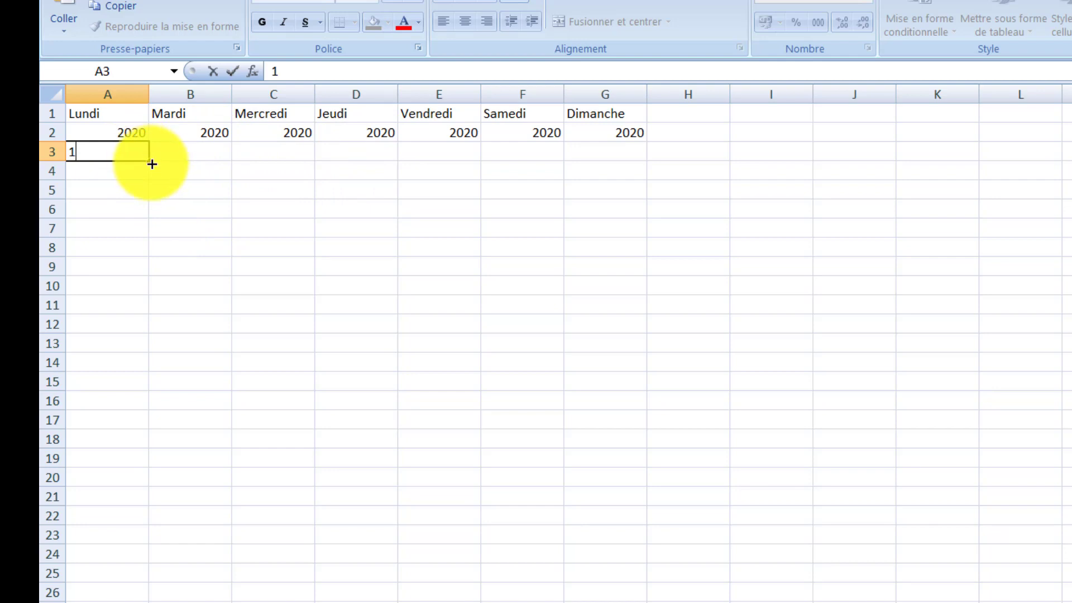
left_click_drag(151, 163, 632, 168)
left_click(665, 173)
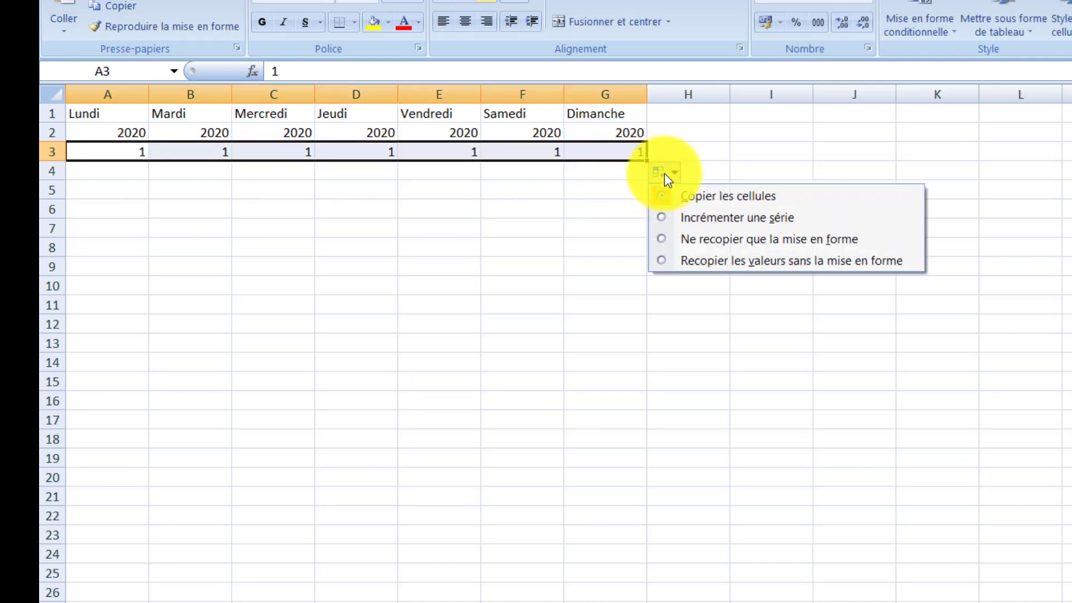
left_click(751, 226)
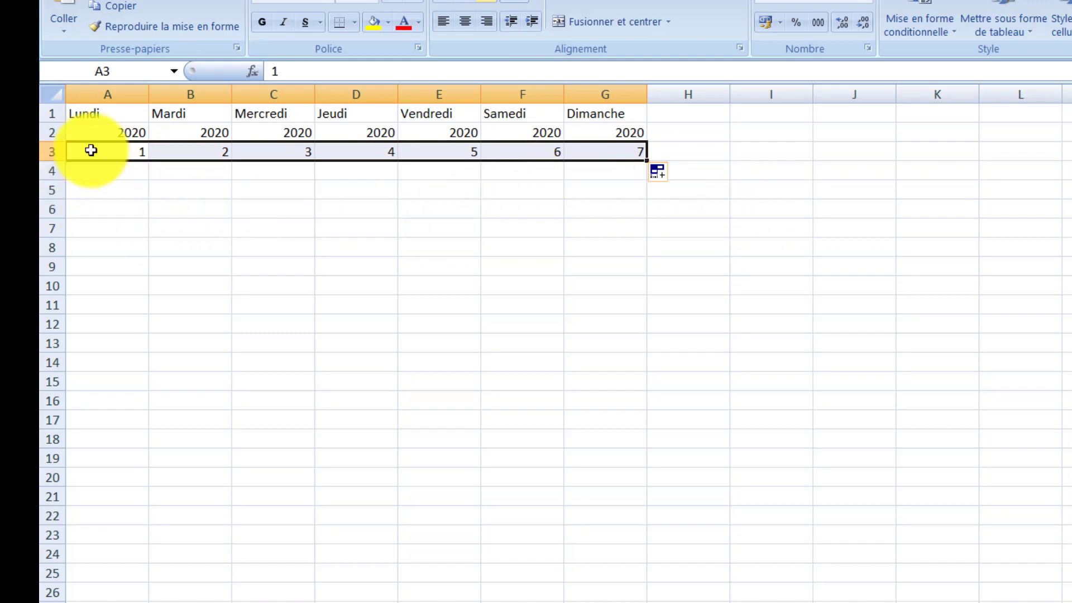
left_click(120, 176)
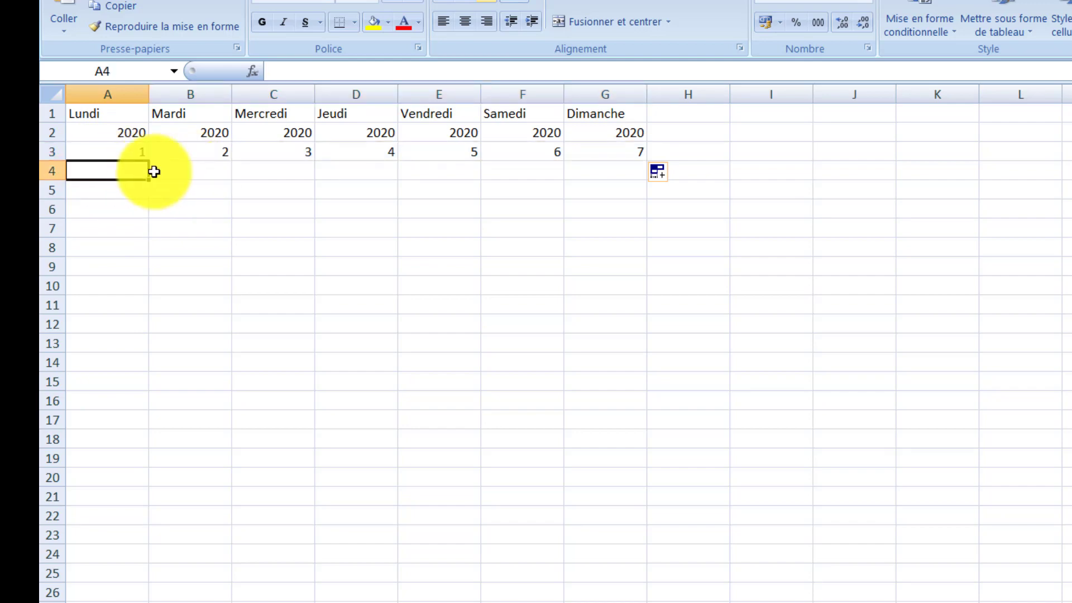
Step: Enter 10 in cell A4 and 20 in cell B4, and autofill the series from both cells through G4
type("1")
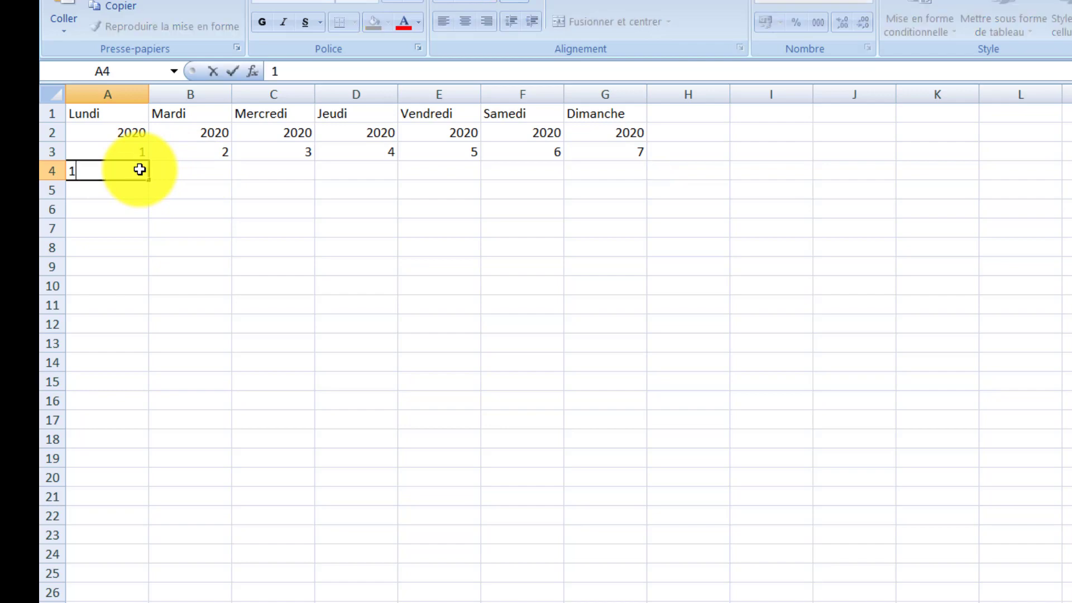
type("0")
left_click(168, 171)
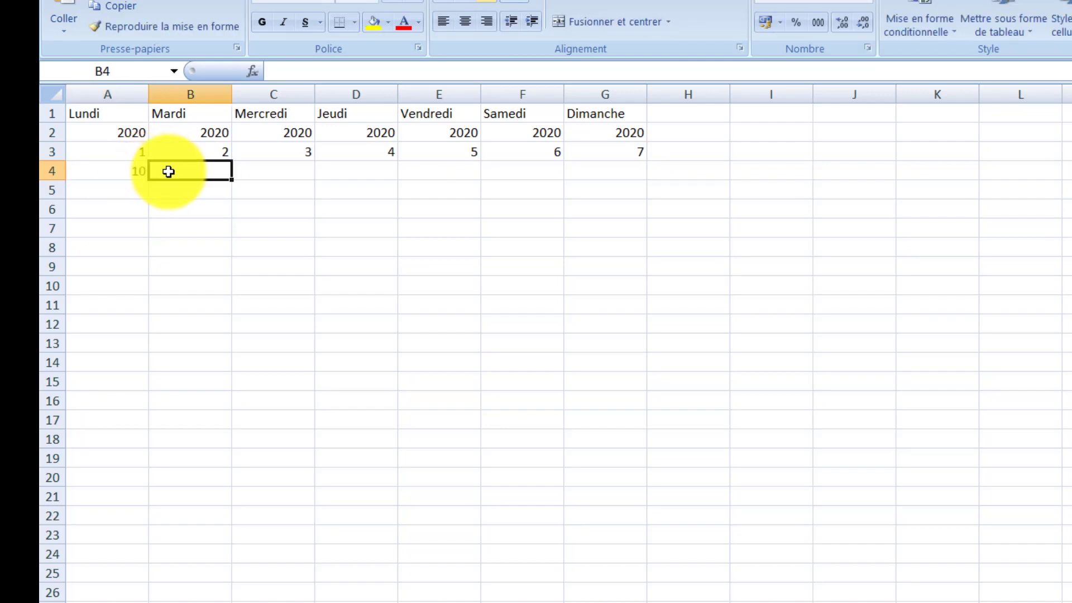
type("20")
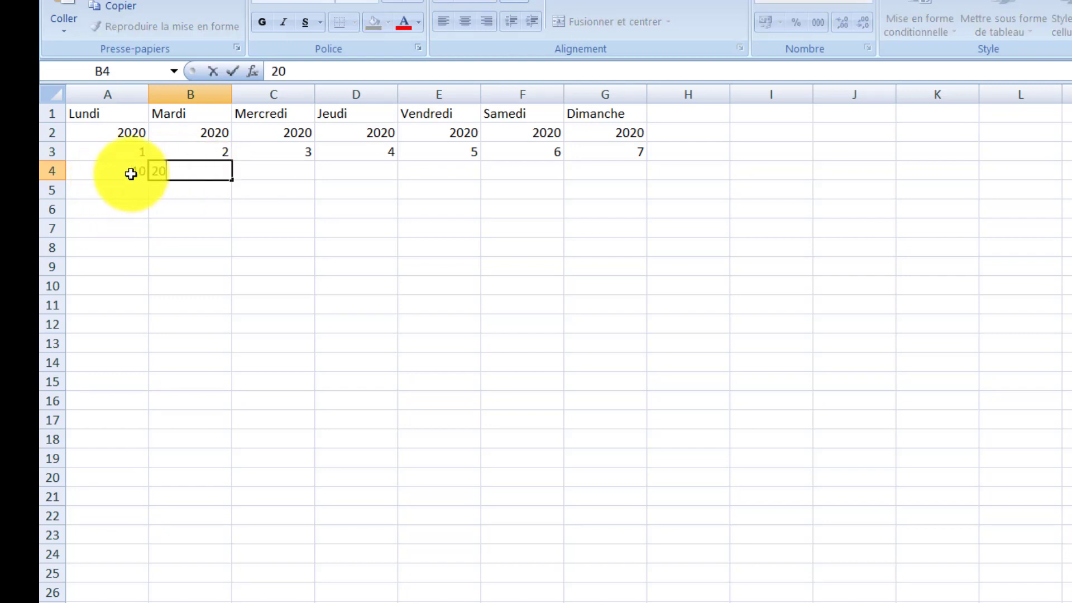
left_click_drag(117, 172, 200, 169)
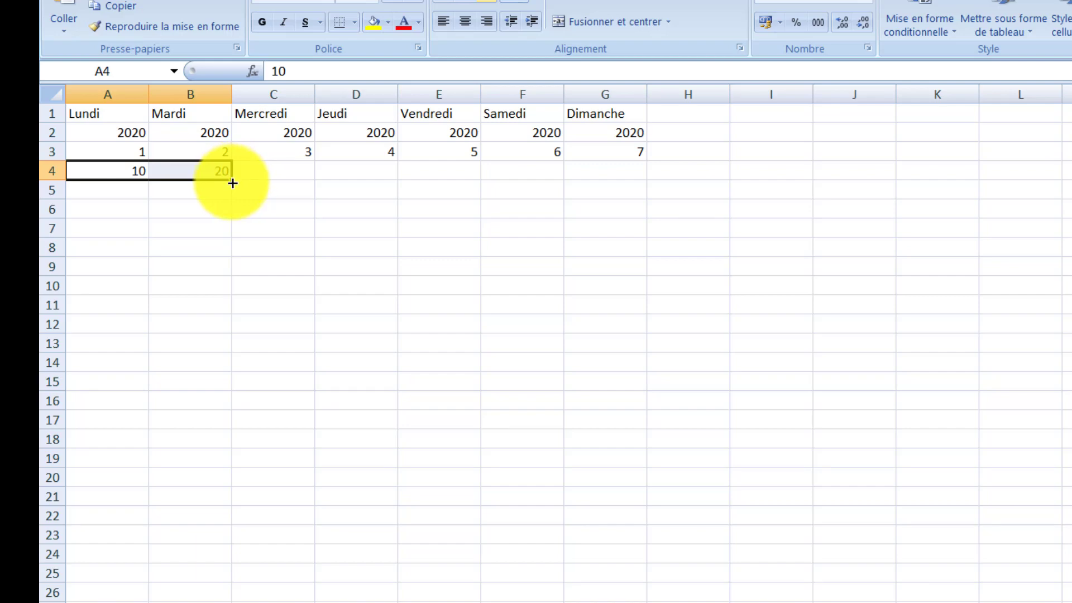
left_click_drag(233, 183, 635, 175)
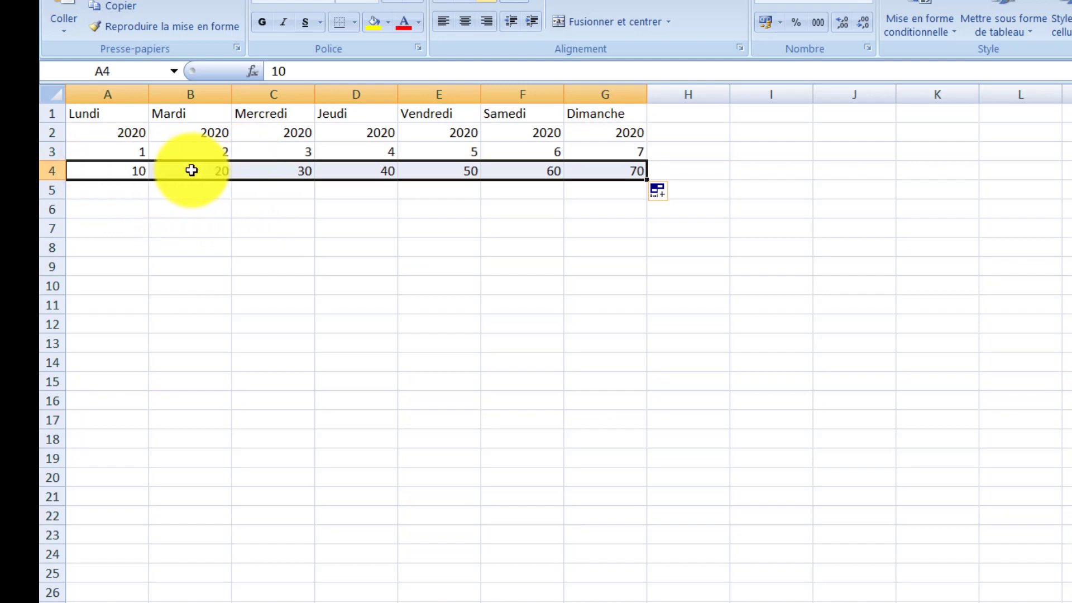
Step: Enter Année 2007 in cell A5 and autofill the incrementing years across row 5 through G5
left_click(84, 191)
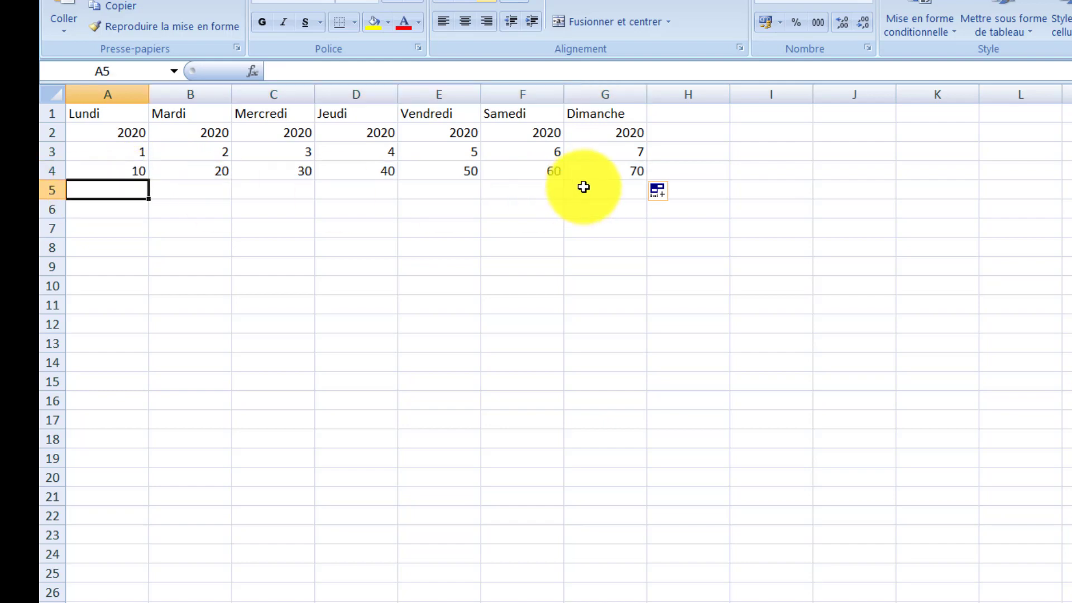
type("2")
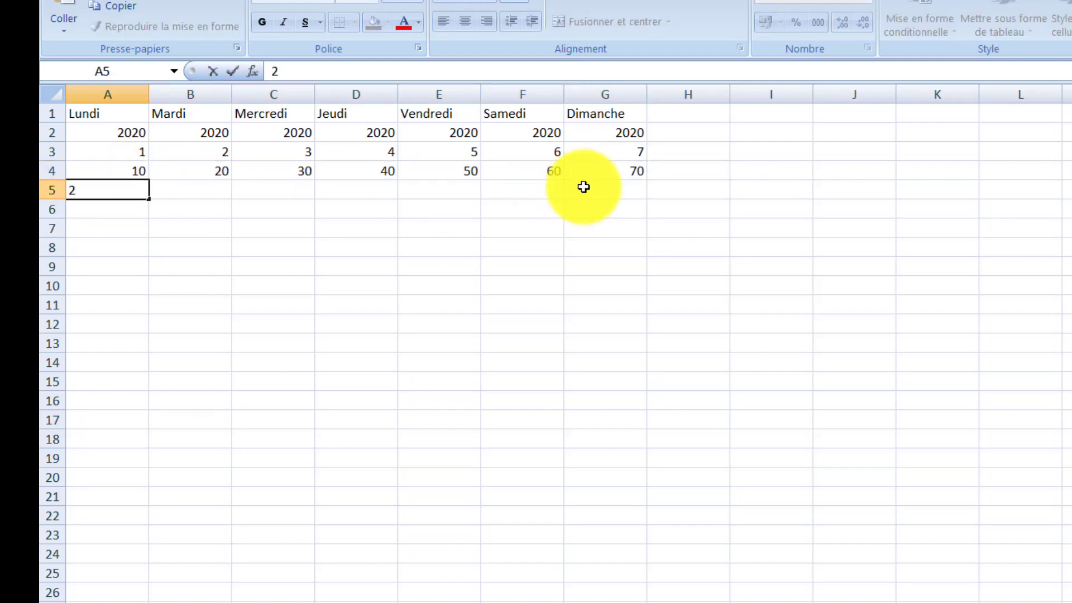
type("007")
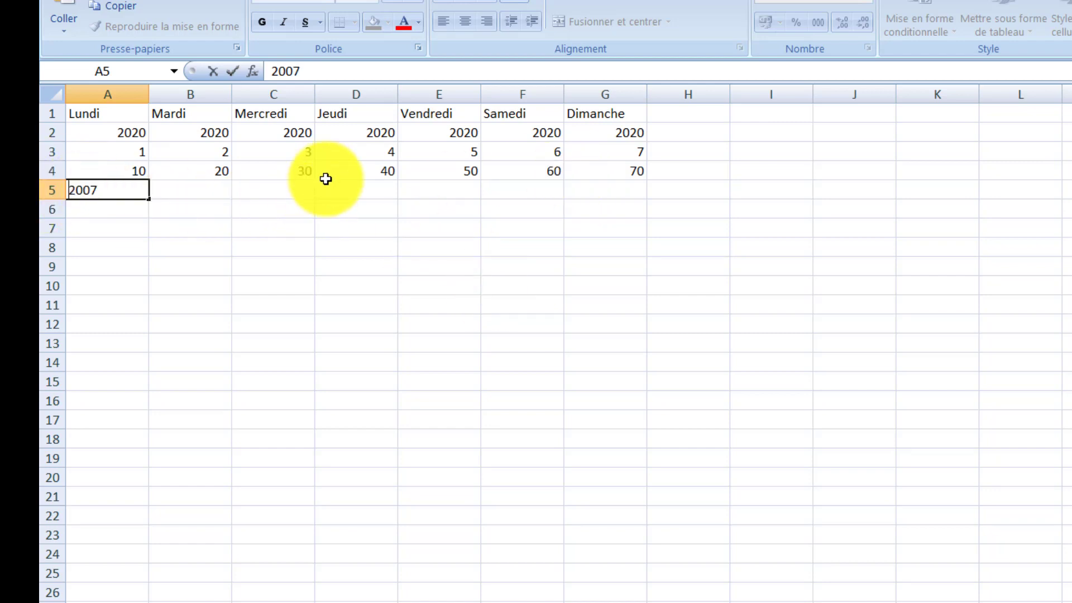
key("Home")
type("Année")
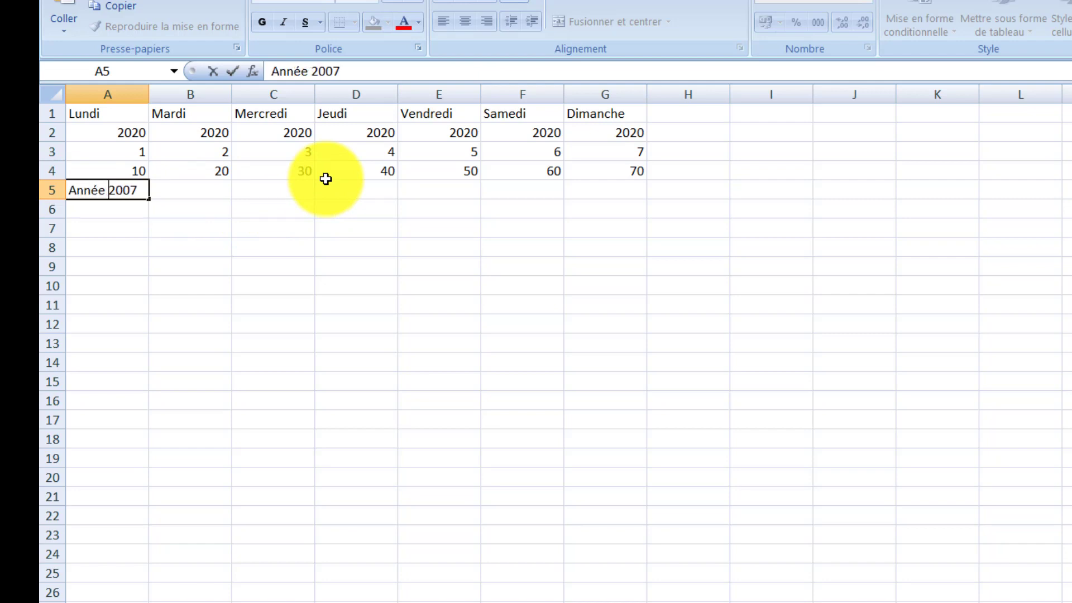
left_click(156, 249)
left_click(135, 194)
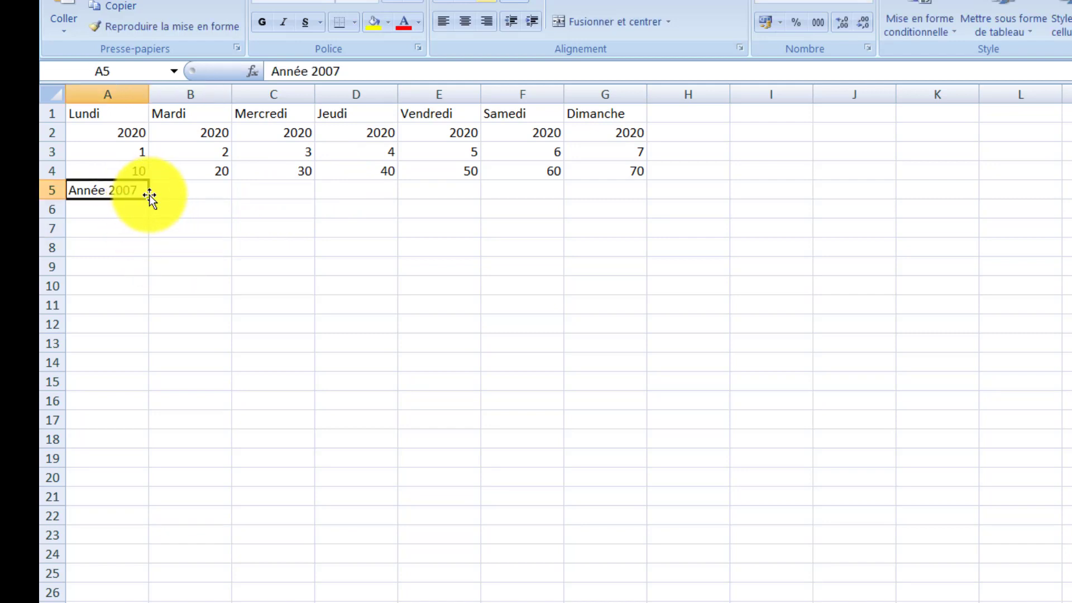
left_click_drag(149, 196, 620, 191)
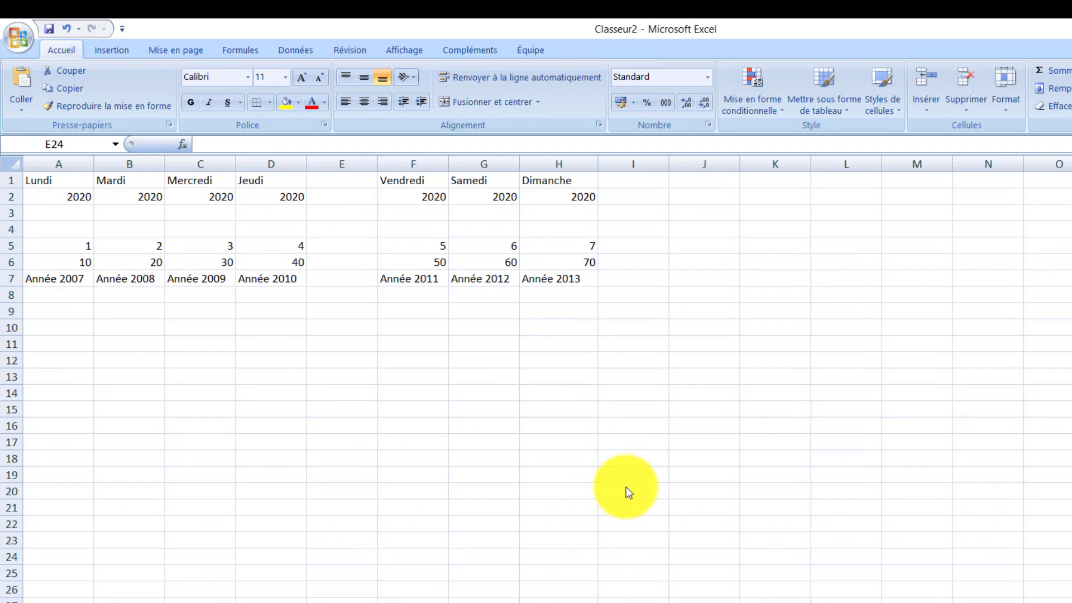
Step: Set the height of row 2 to 15
left_click(8, 198)
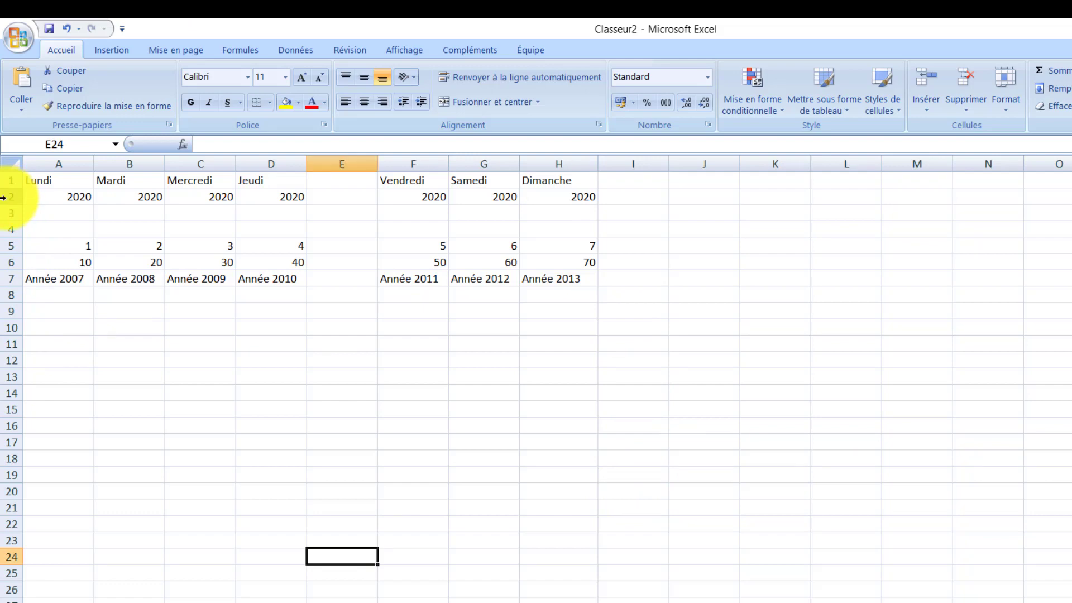
left_click(4, 198)
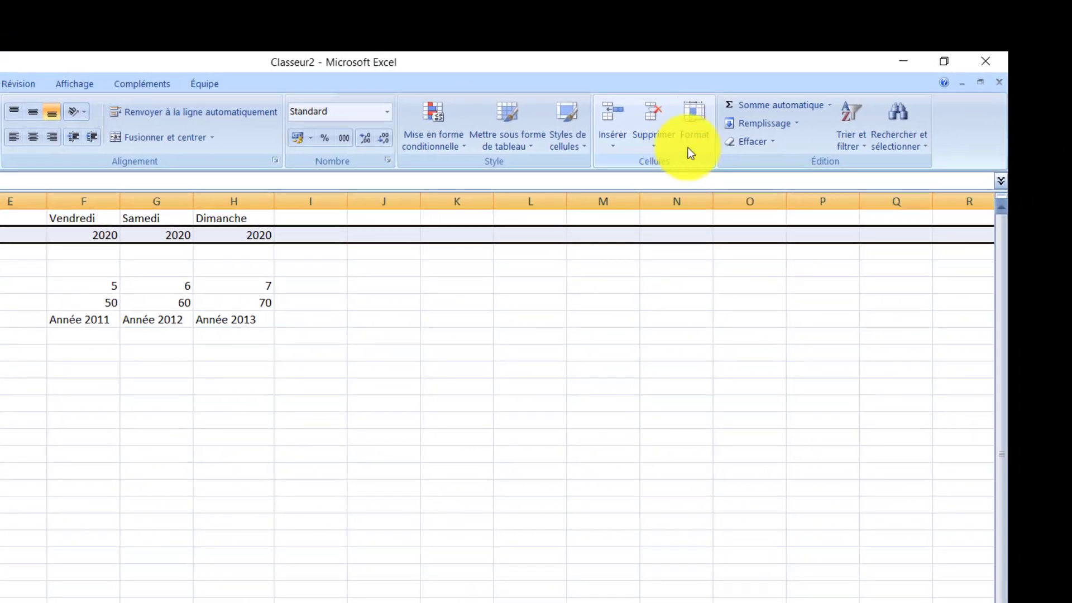
left_click(696, 138)
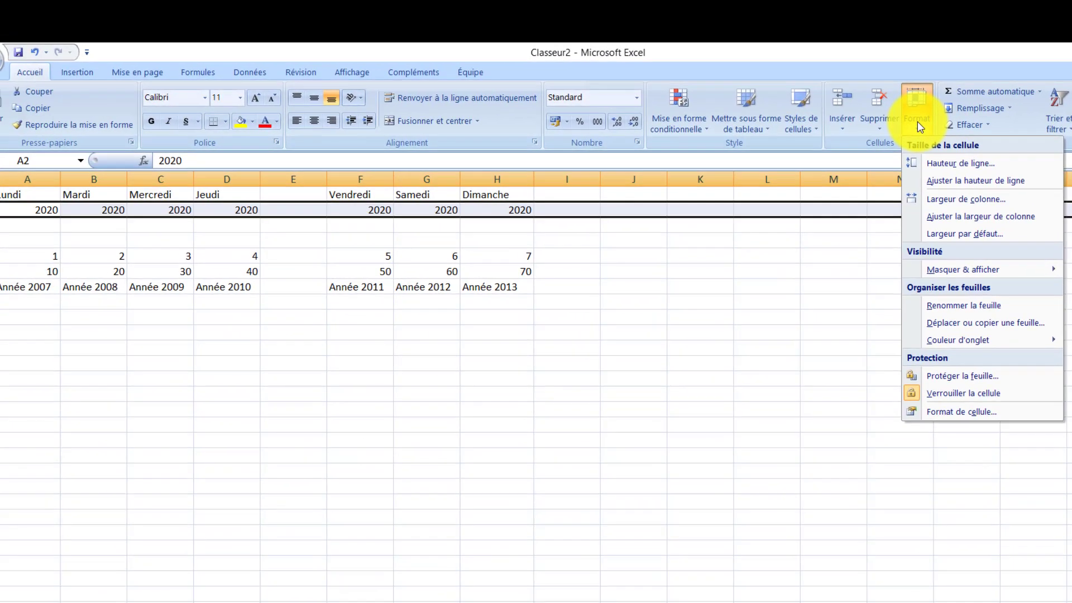
left_click(939, 168)
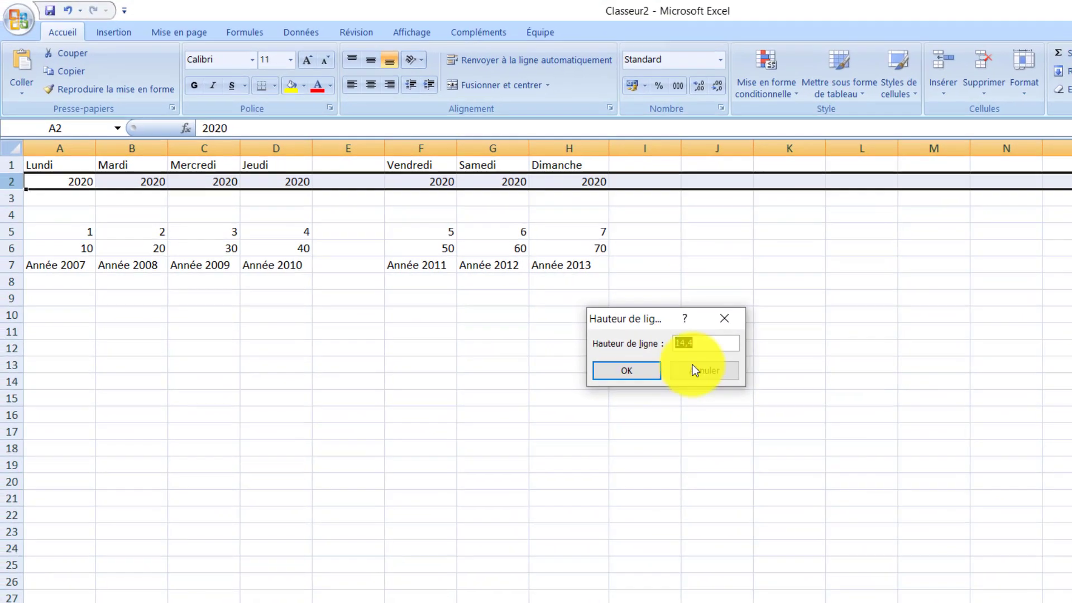
left_click(706, 343)
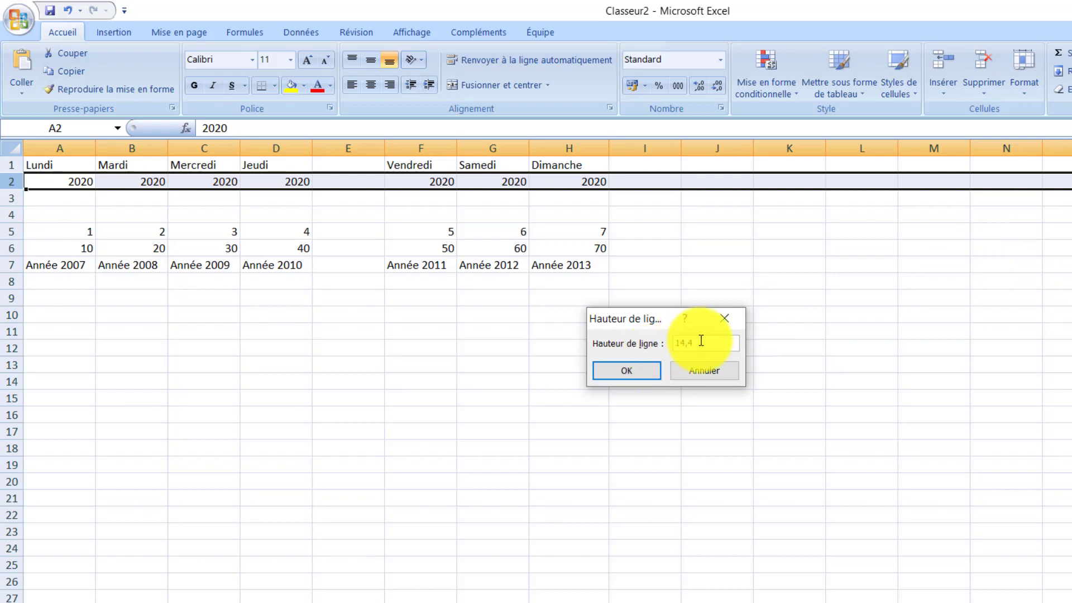
left_click_drag(701, 343, 669, 344)
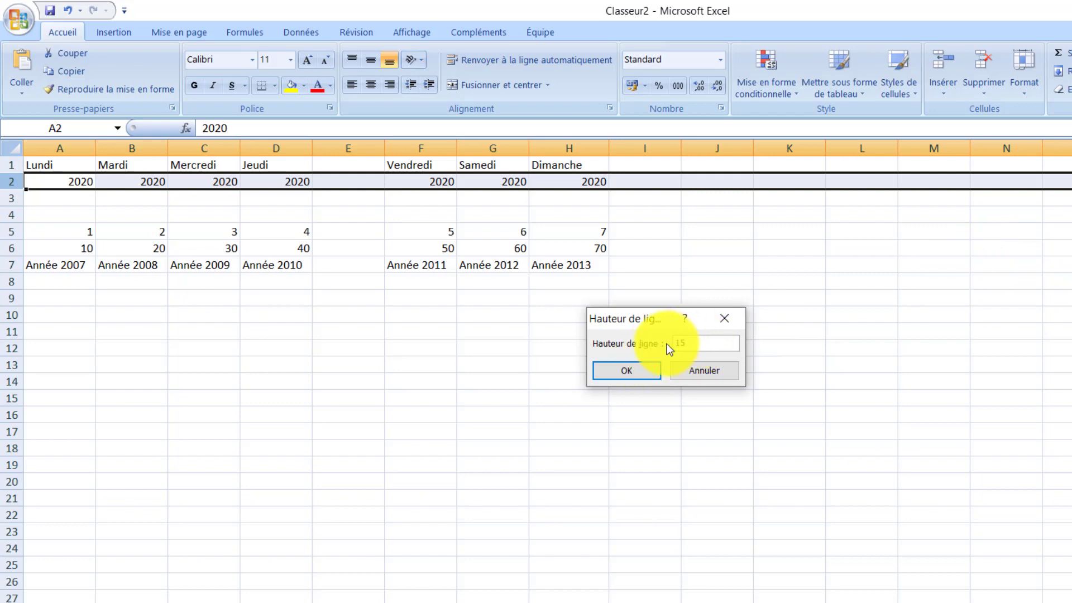
type("15")
left_click(621, 371)
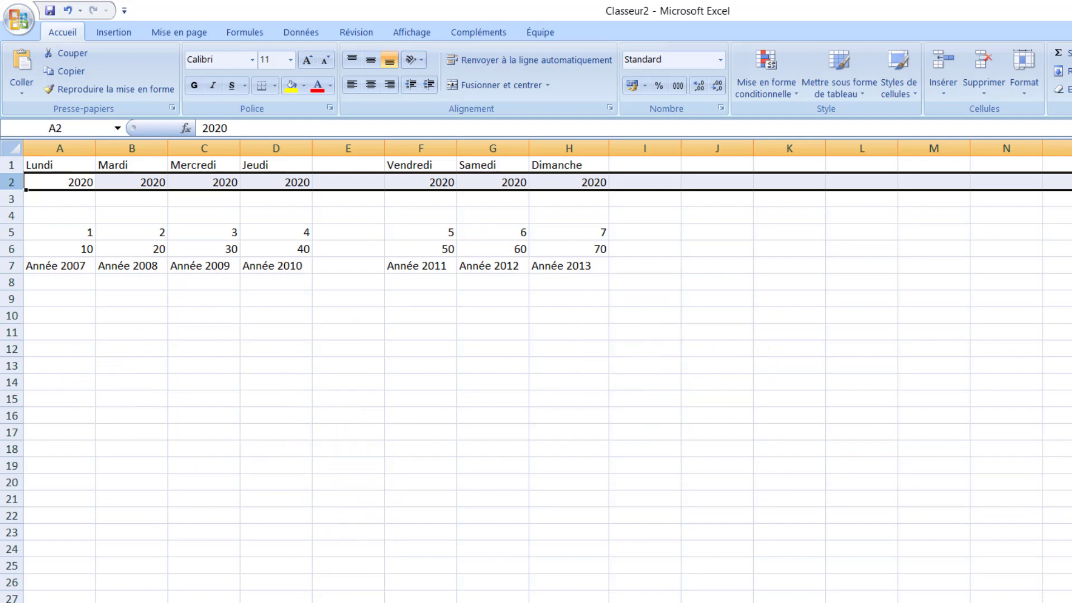
Step: Delete the empty column E between Jeudi and Vendredi
left_click(360, 298)
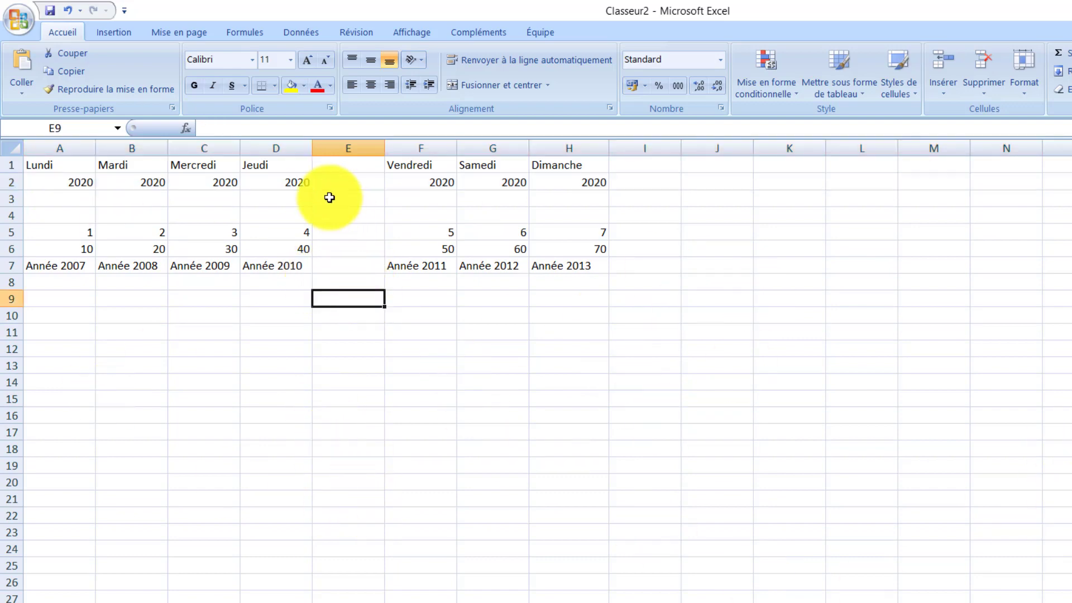
left_click(344, 146)
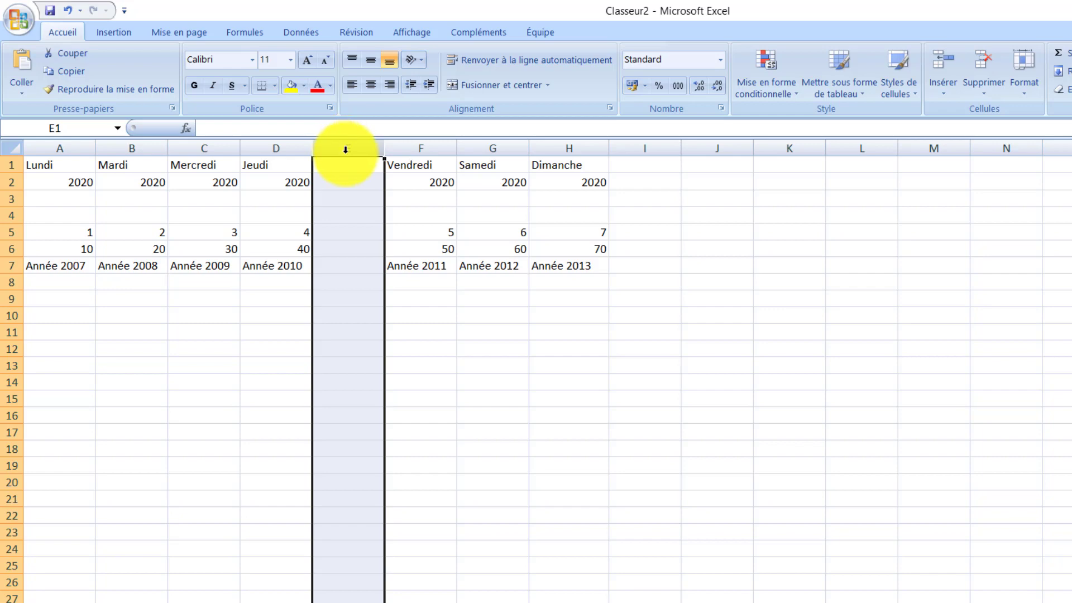
right_click(346, 149)
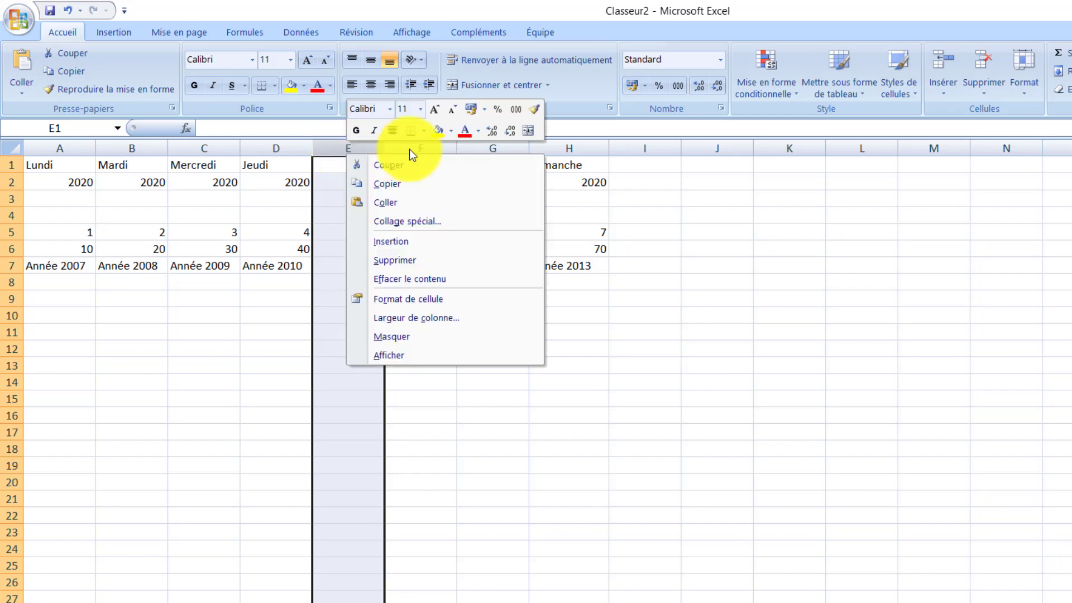
left_click(447, 261)
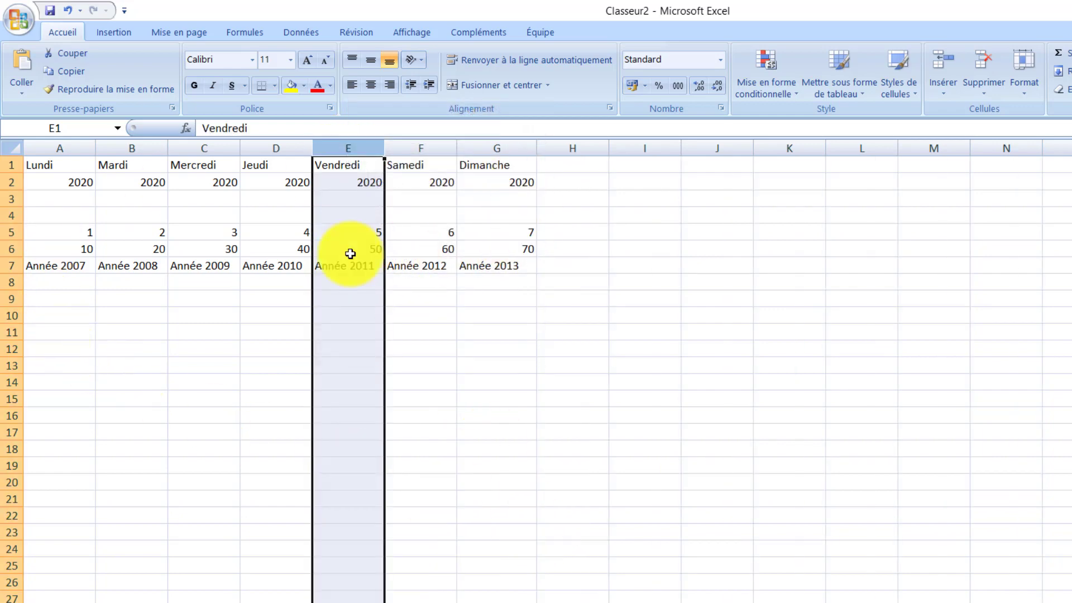
Step: Delete the empty row 4 above the row of numbers 1 to 7
left_click(11, 215)
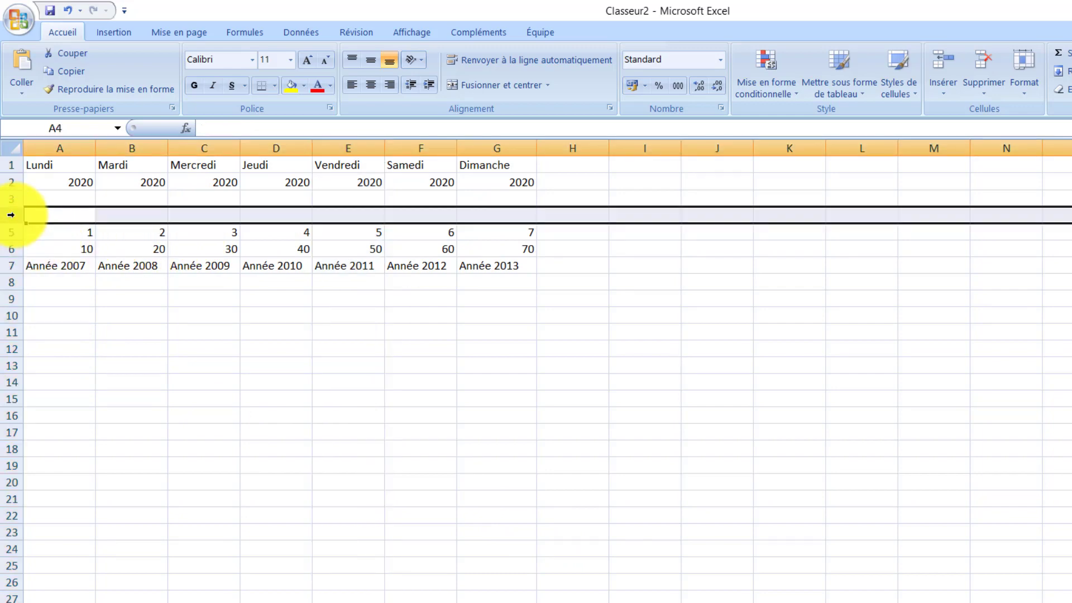
right_click(10, 215)
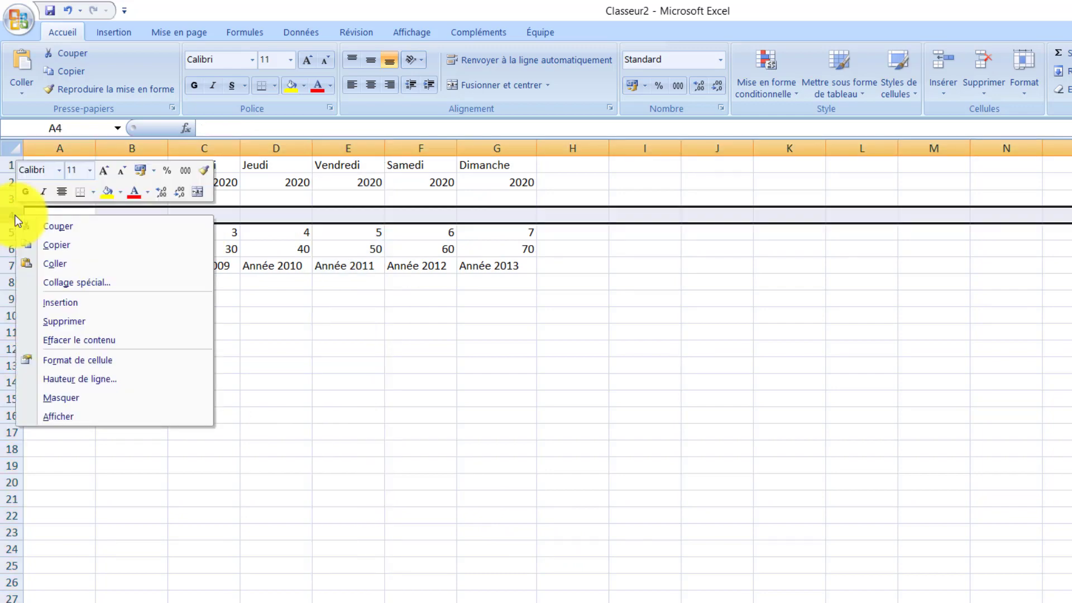
left_click(116, 321)
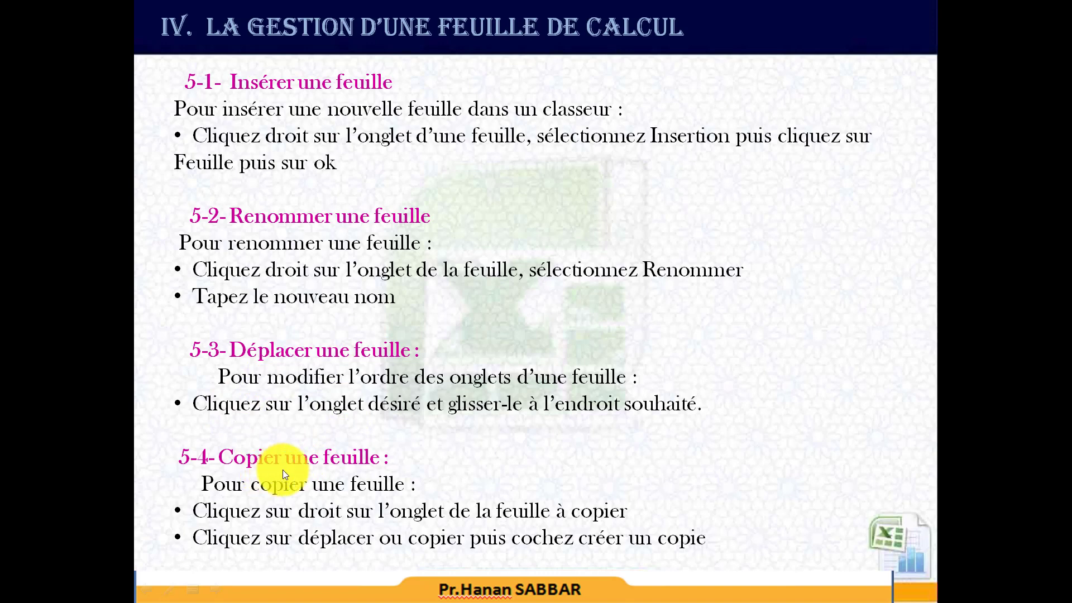
Step: Advance the slide show to the slide on deleting and colouring sheets, switch back to Excel and select cell E11
left_click(326, 469)
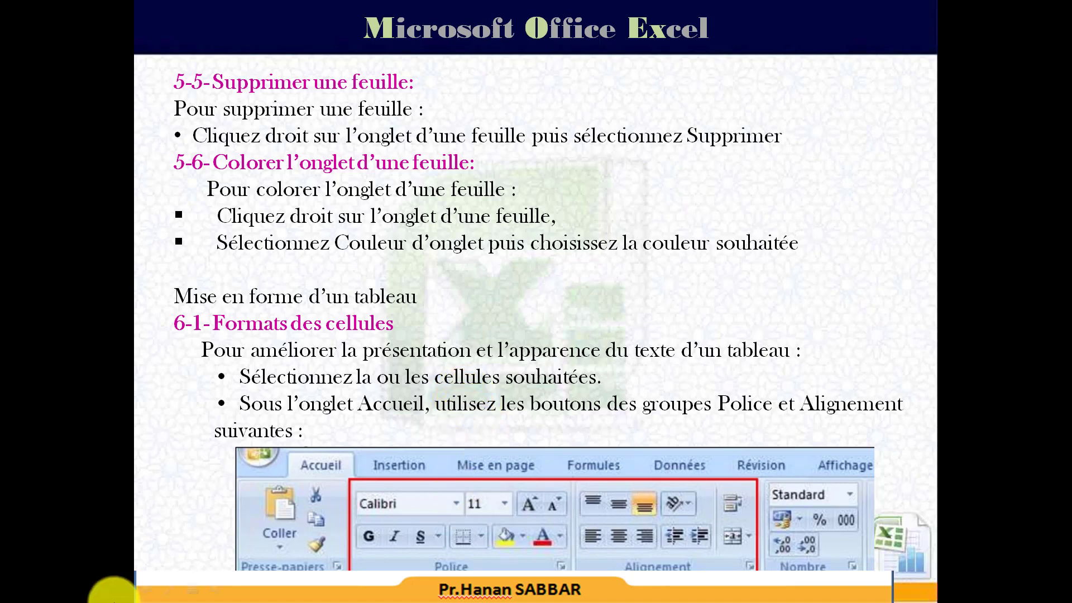
key("alt+Tab")
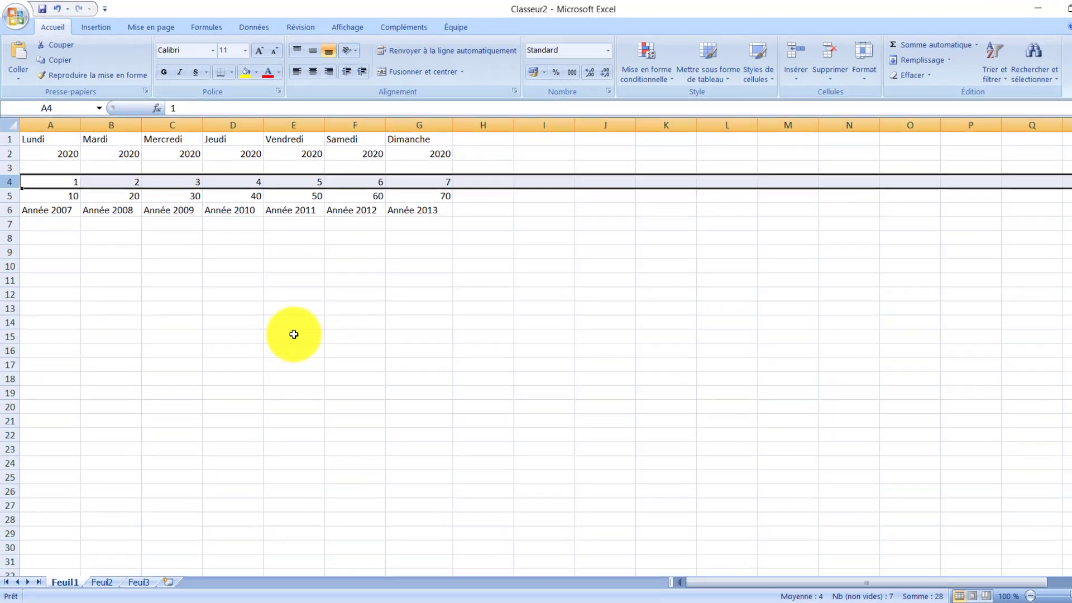
left_click(306, 268)
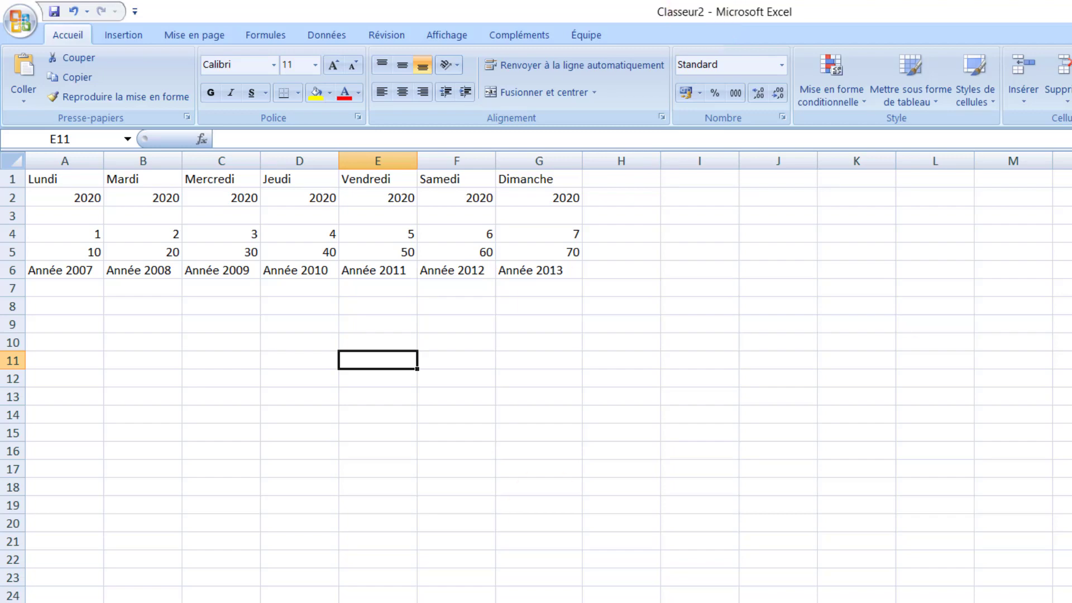
Step: Save the workbook in the Documents folder as Mes ateliers.xlsx
left_click(22, 25)
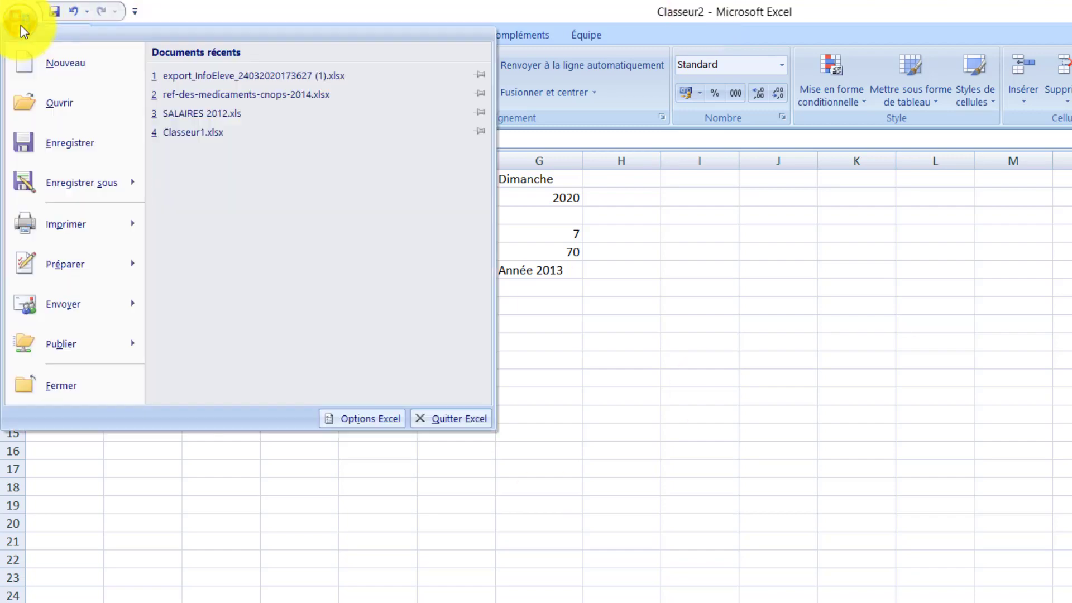
left_click(68, 182)
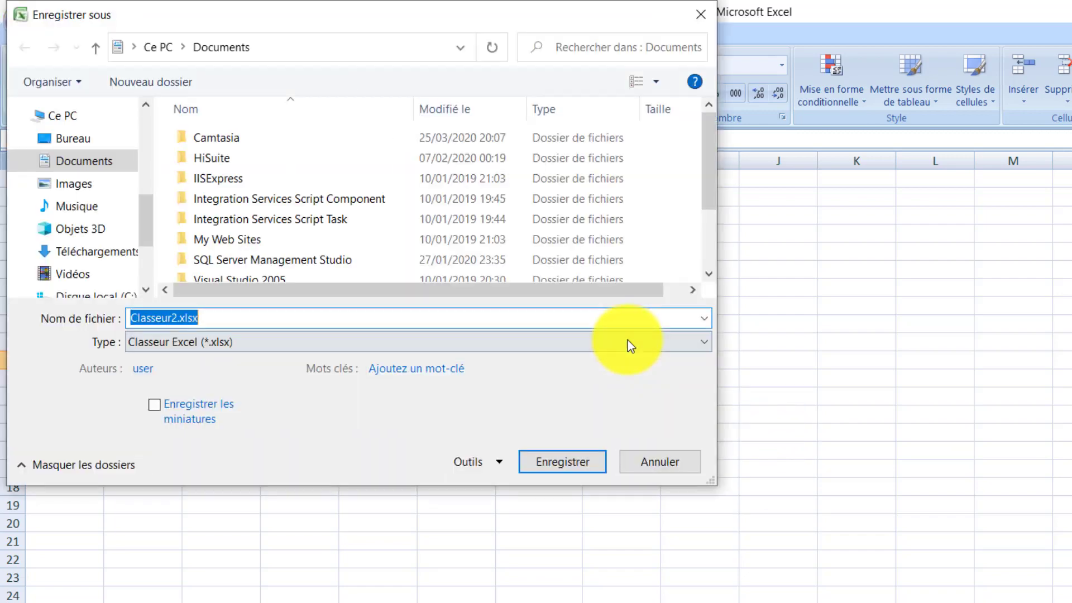
scroll(229, 324, "down", 1)
left_click(206, 316)
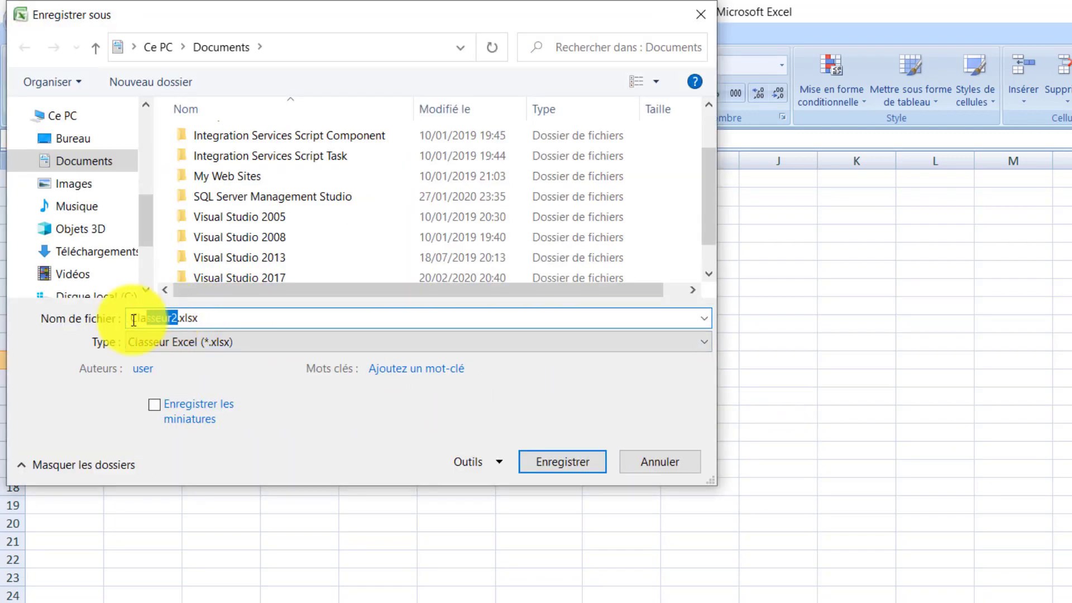
left_click_drag(136, 316, 177, 317)
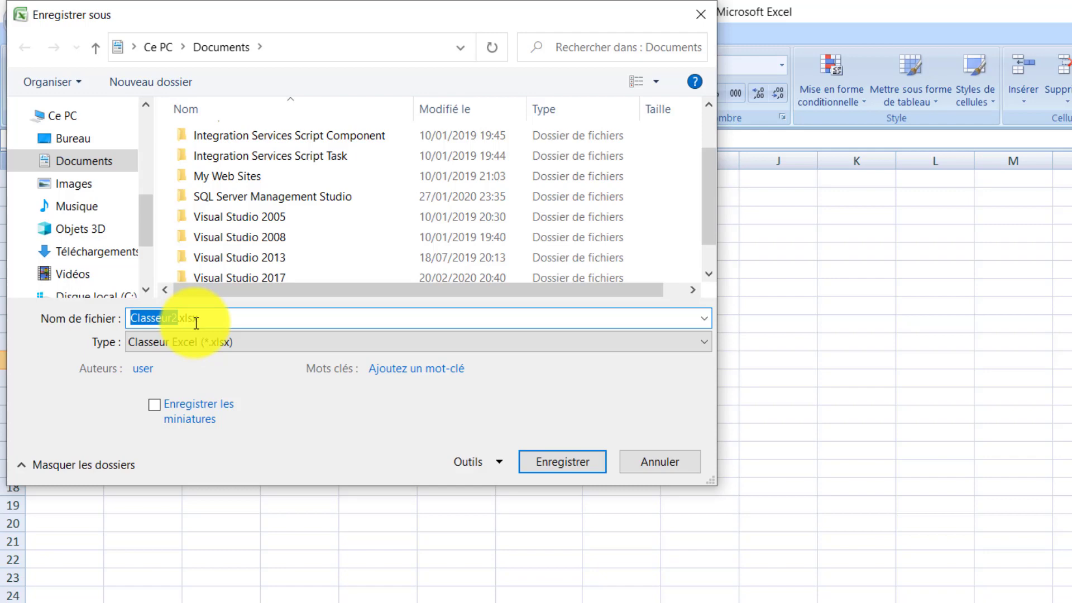
key("BackSpace")
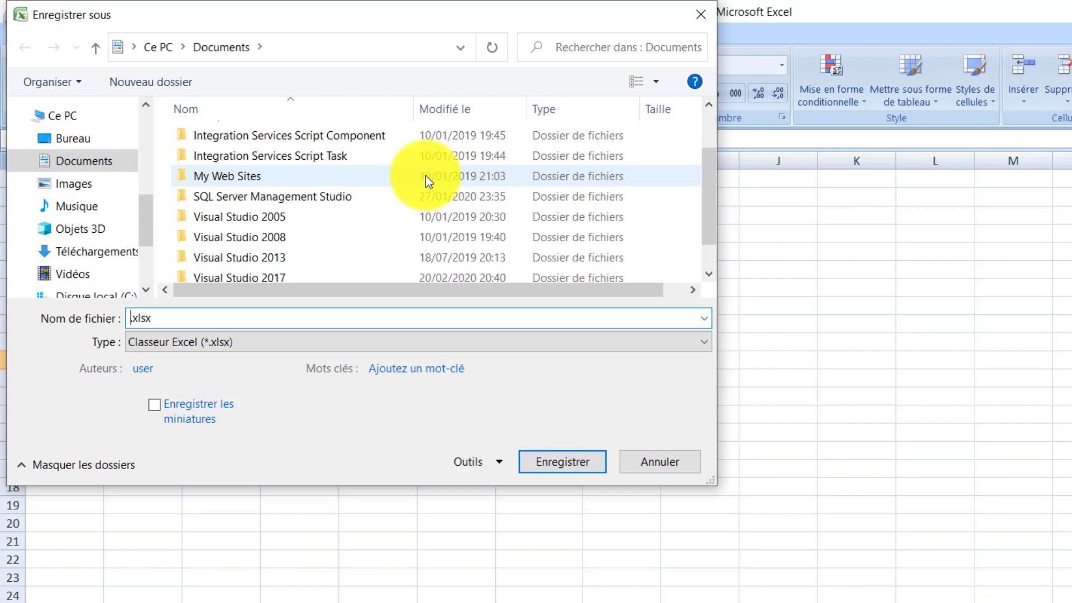
type("MEs")
key("BackSpace")
key("BackSpace")
key("BackSpace")
type("es ateliers")
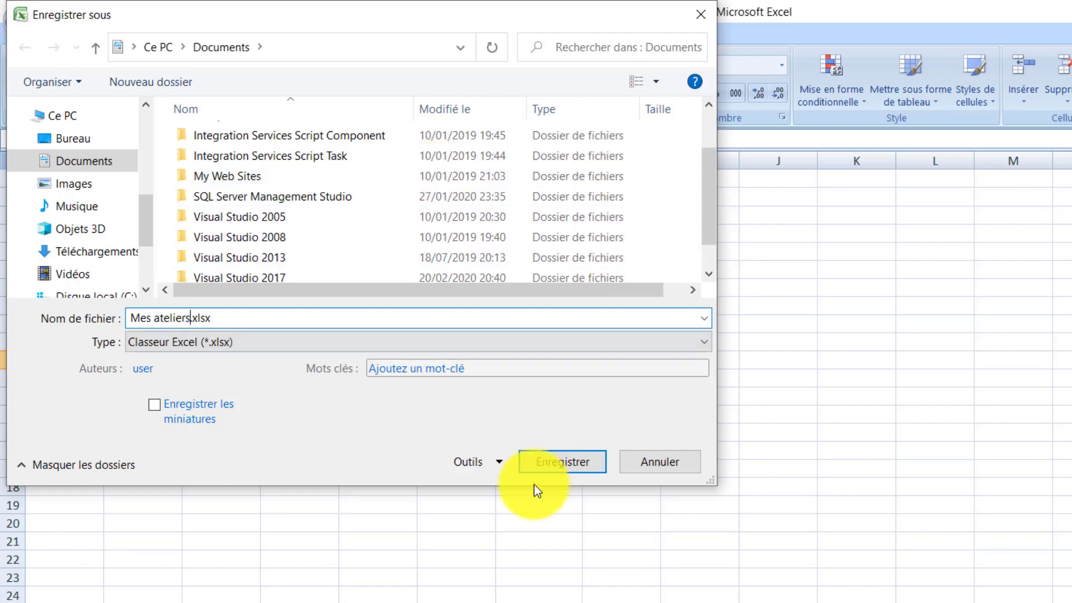
left_click(559, 468)
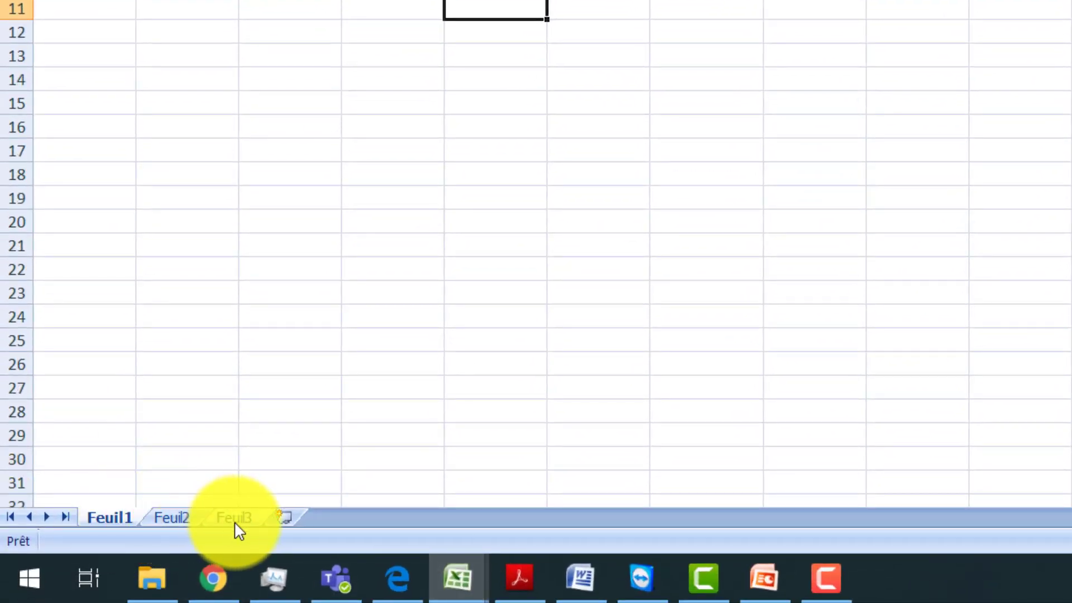
Step: Rename the sheet Feuil1 as Atelier1
right_click(110, 517)
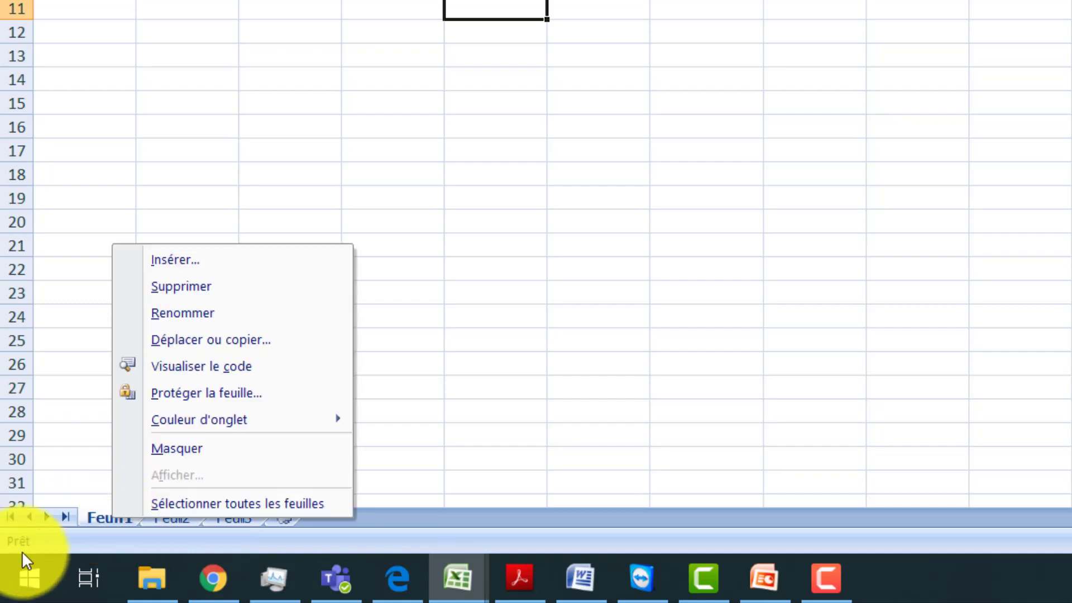
left_click(238, 311)
key("BackSpace")
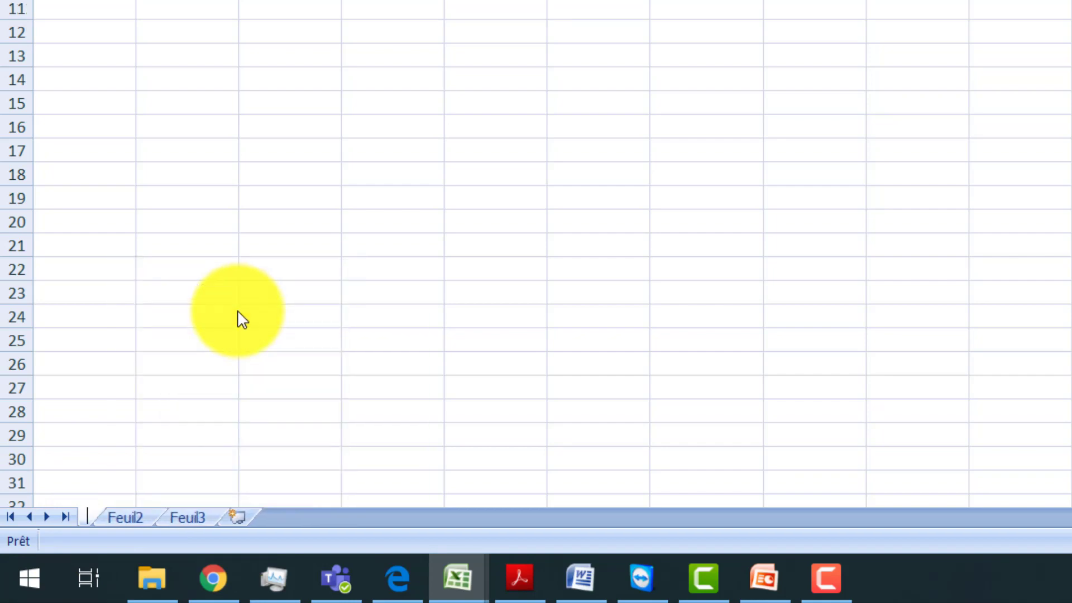
type("Ater")
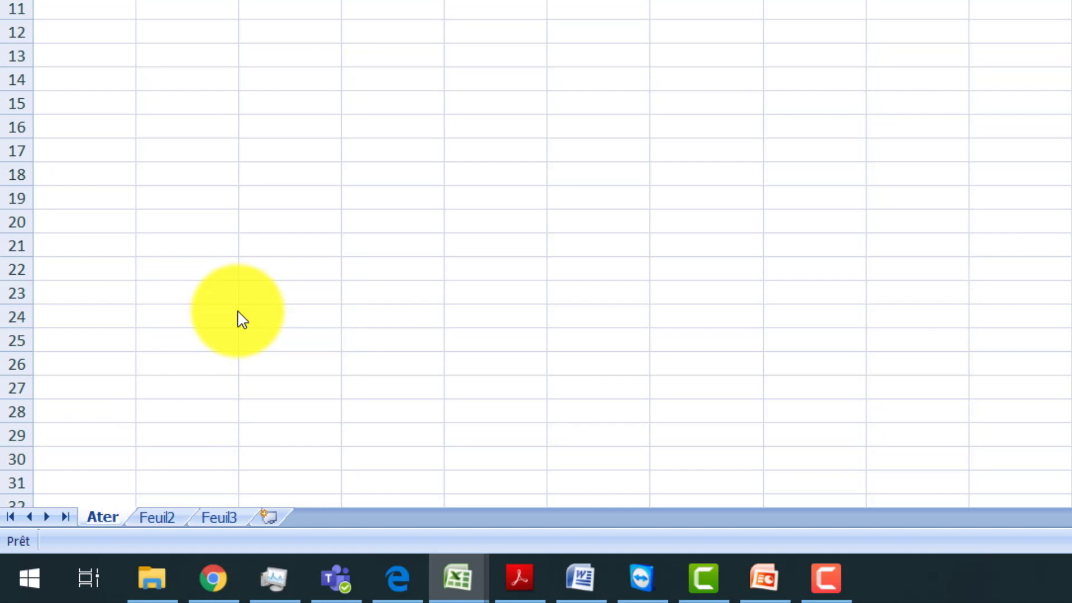
key("BackSpace")
type("lier1")
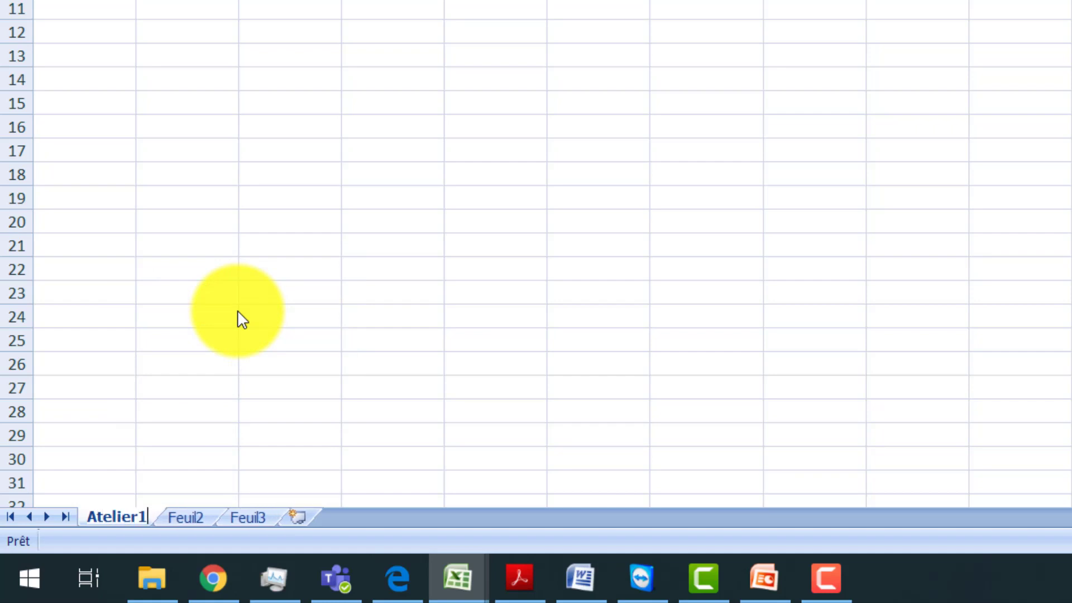
key("Return")
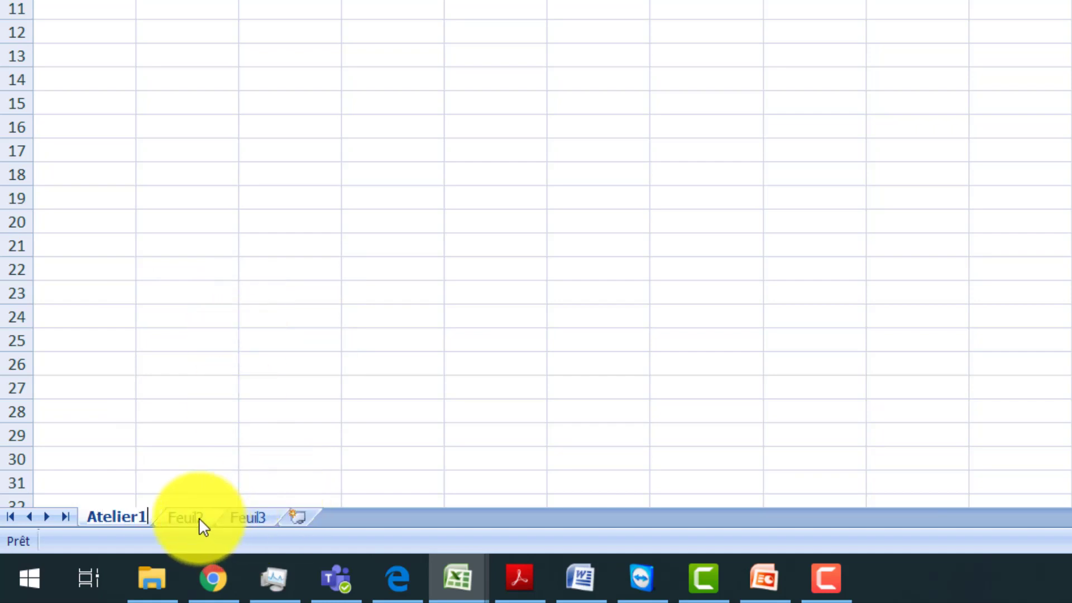
left_click(202, 456)
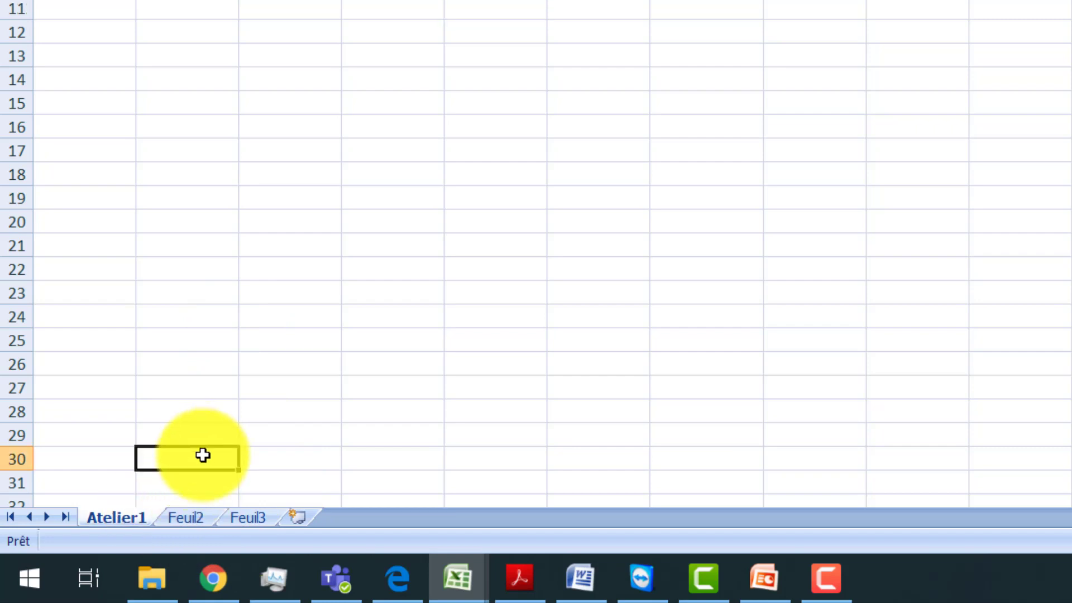
Step: Colour the Atelier1 sheet tab olive green, Accentuation3, 25 % darker
right_click(108, 520)
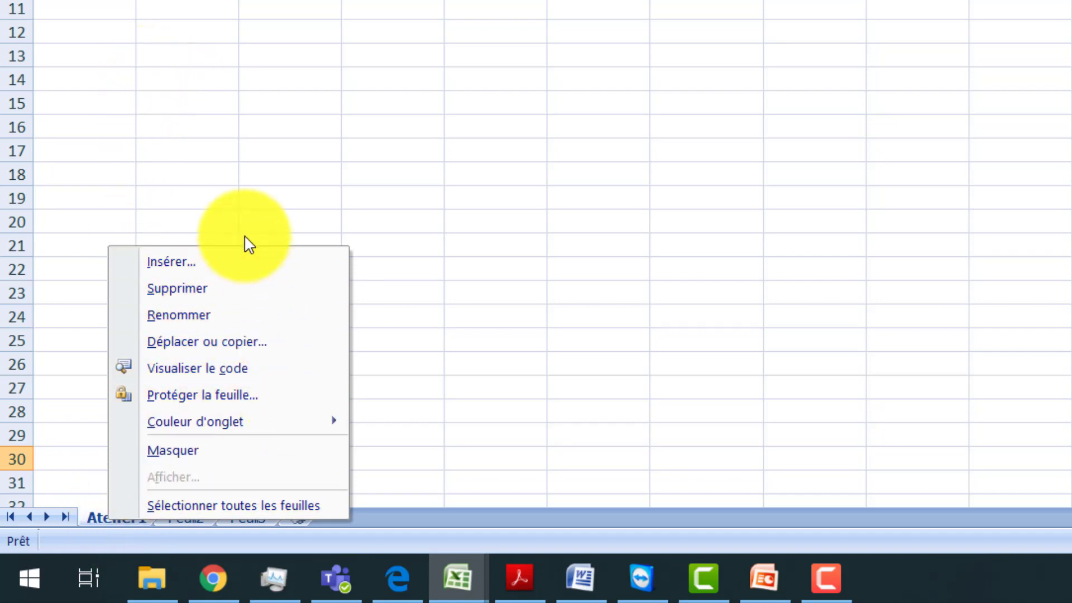
mouse_move(252, 416)
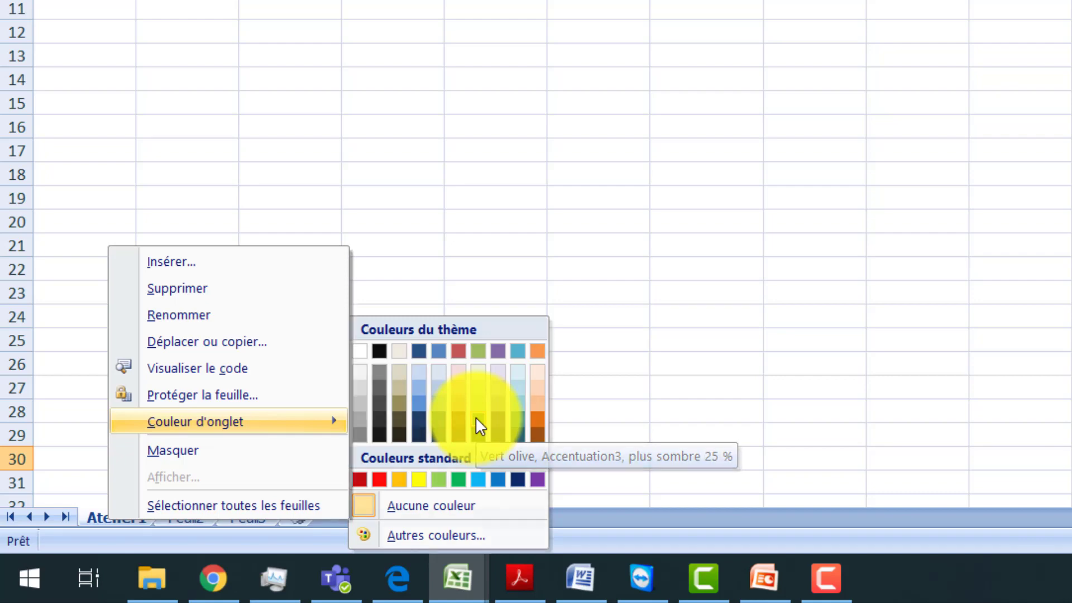
left_click(474, 417)
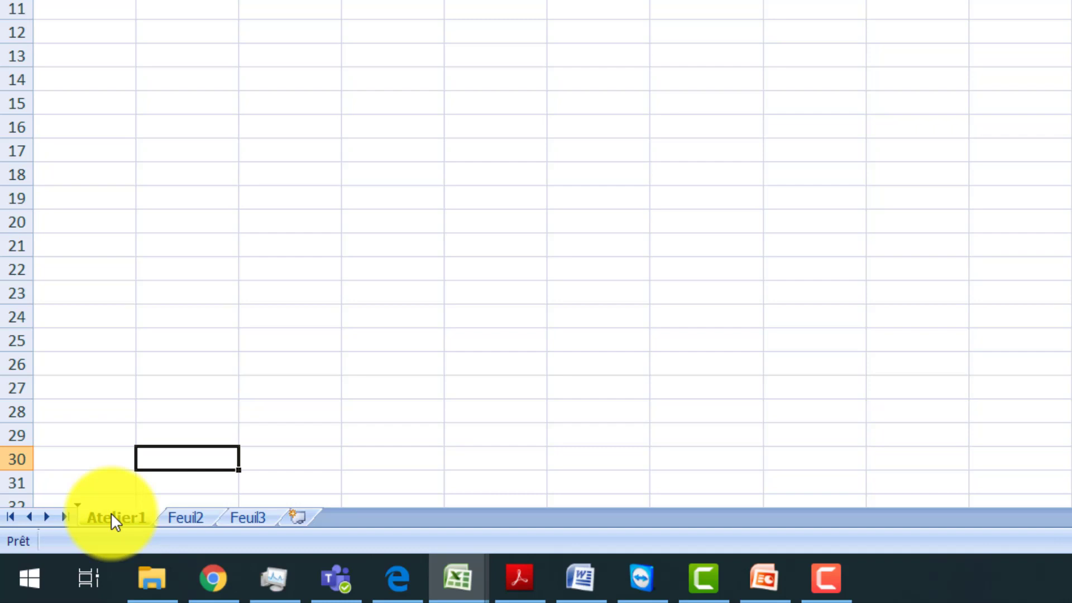
Step: Move the Atelier1 sheet to the end of the workbook, after Feuil3
left_click_drag(110, 514, 300, 519)
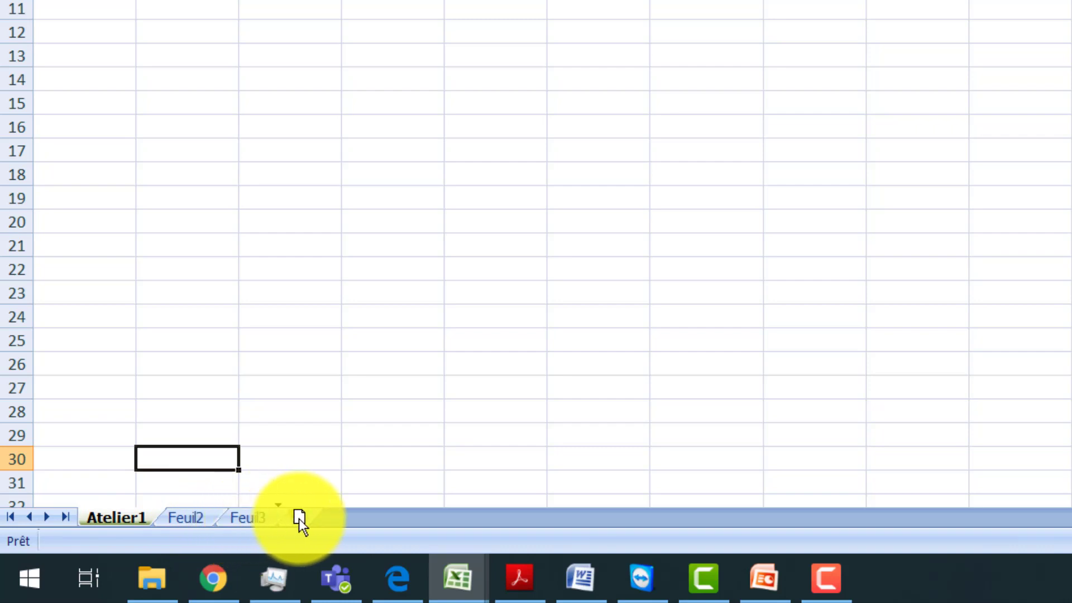
left_click_drag(300, 519, 308, 515)
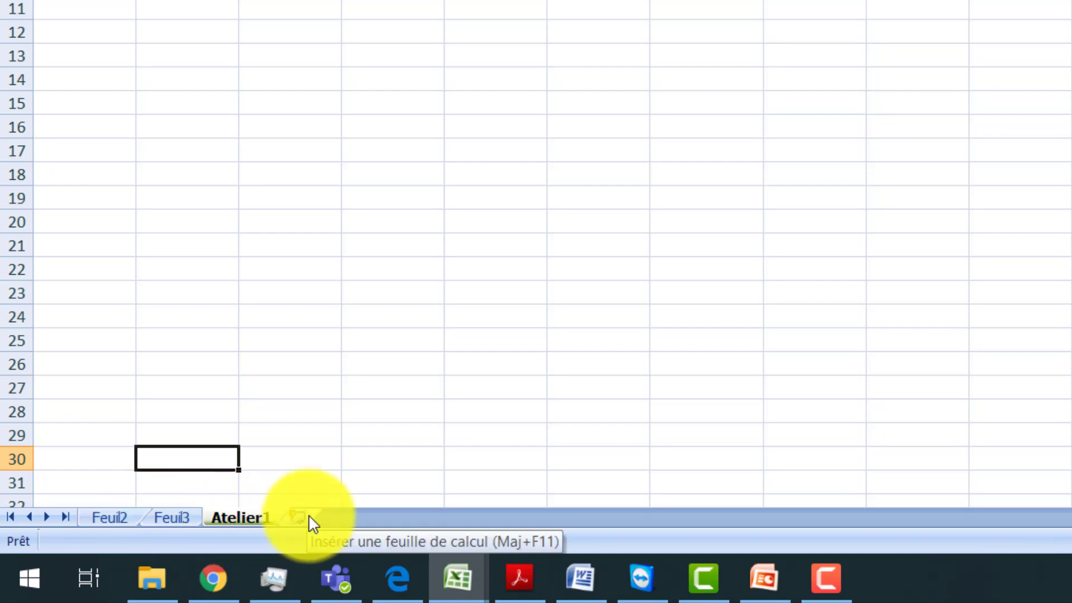
right_click(242, 518)
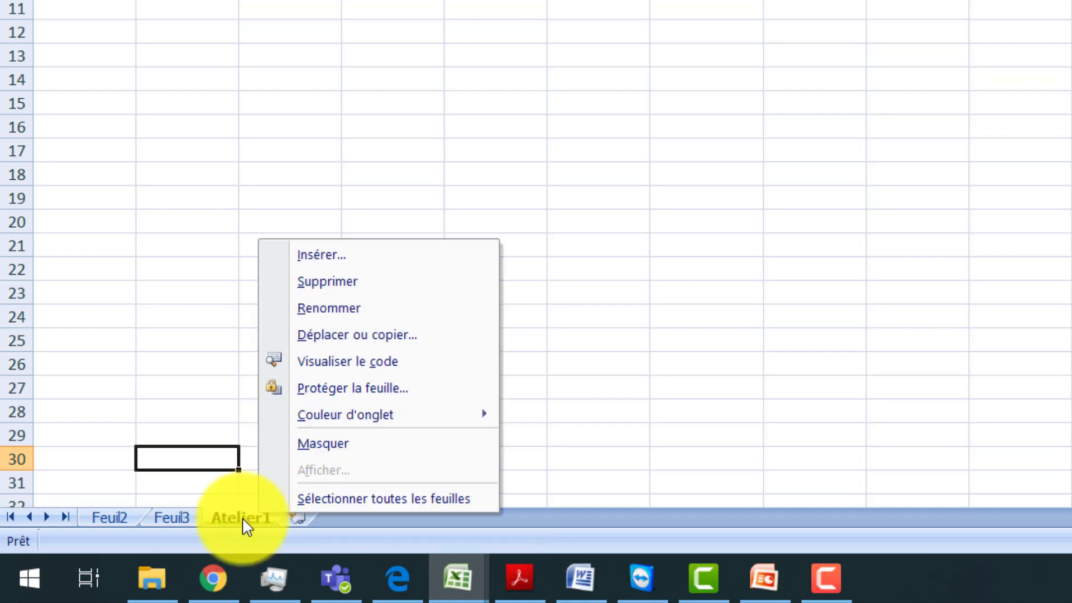
left_click(198, 337)
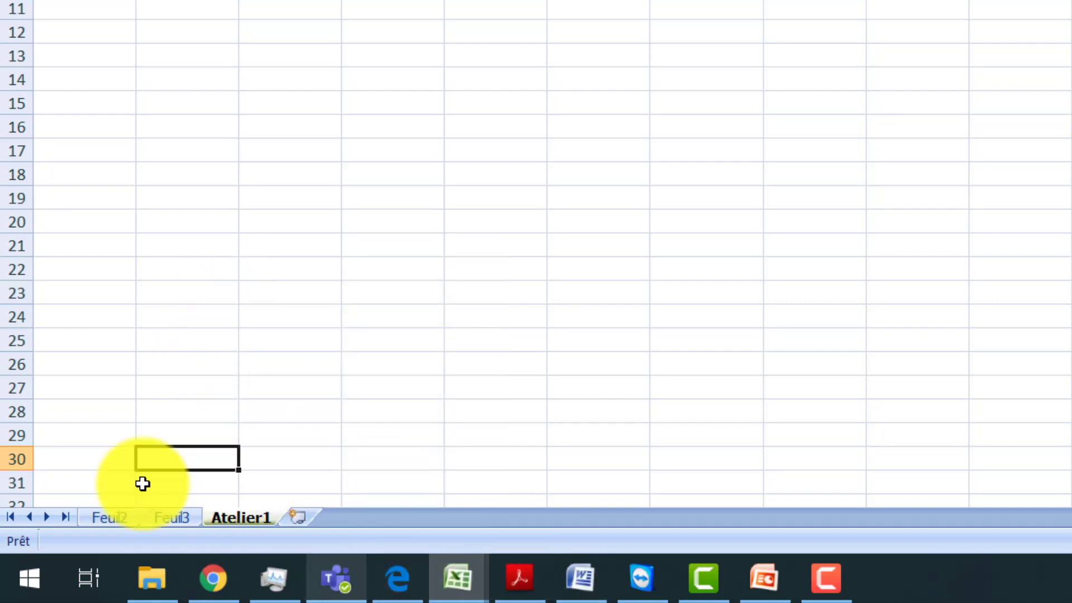
Step: Create a copy of the Atelier1 sheet in Mes ateliers.xlsx, placed before Feuil3
right_click(243, 522)
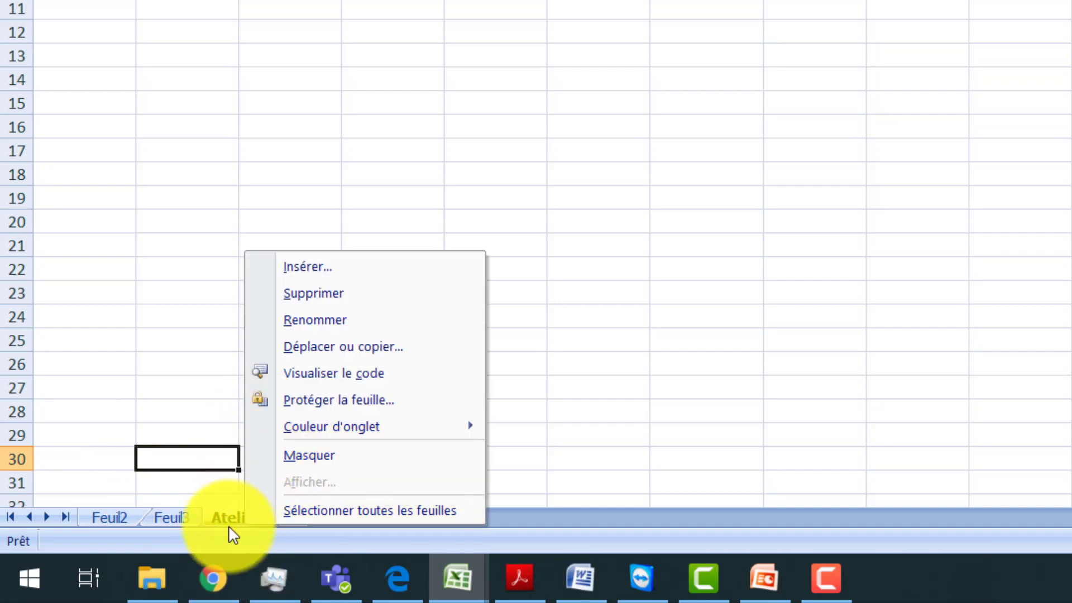
mouse_move(282, 437)
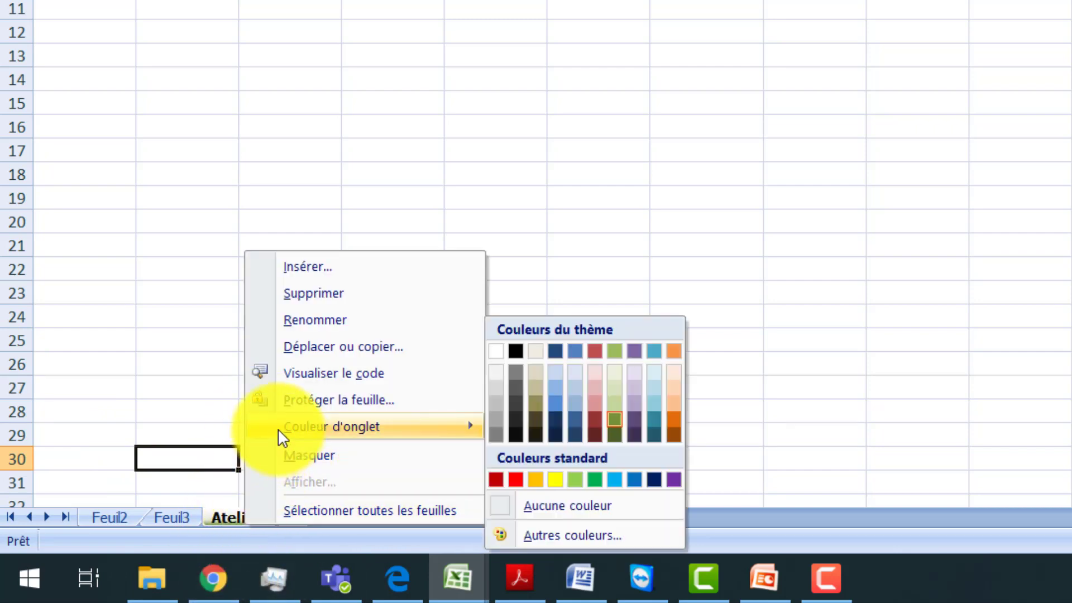
left_click(337, 350)
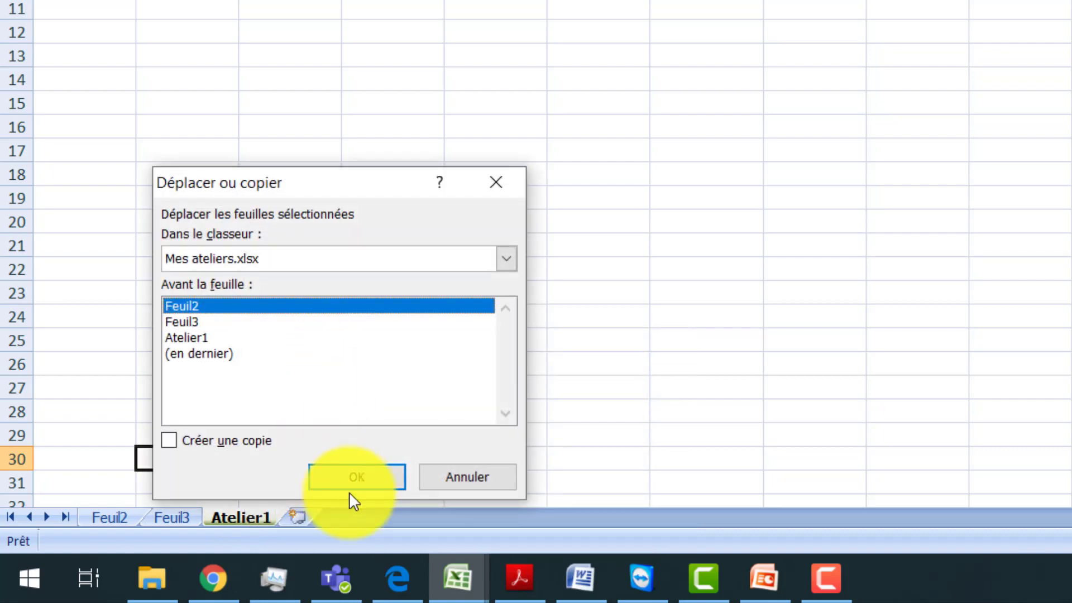
left_click(192, 339)
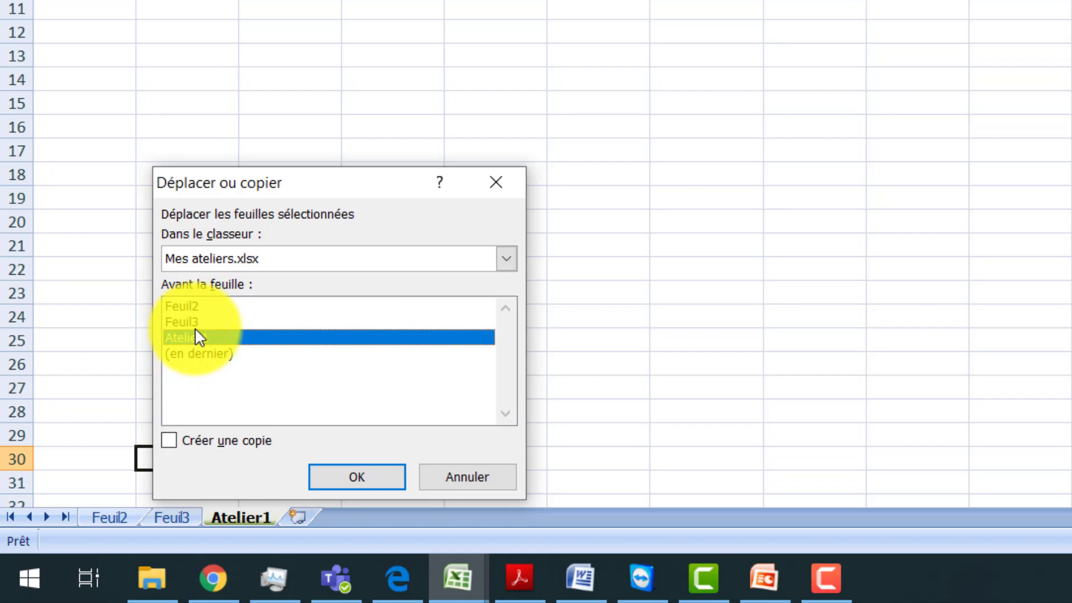
left_click(195, 321)
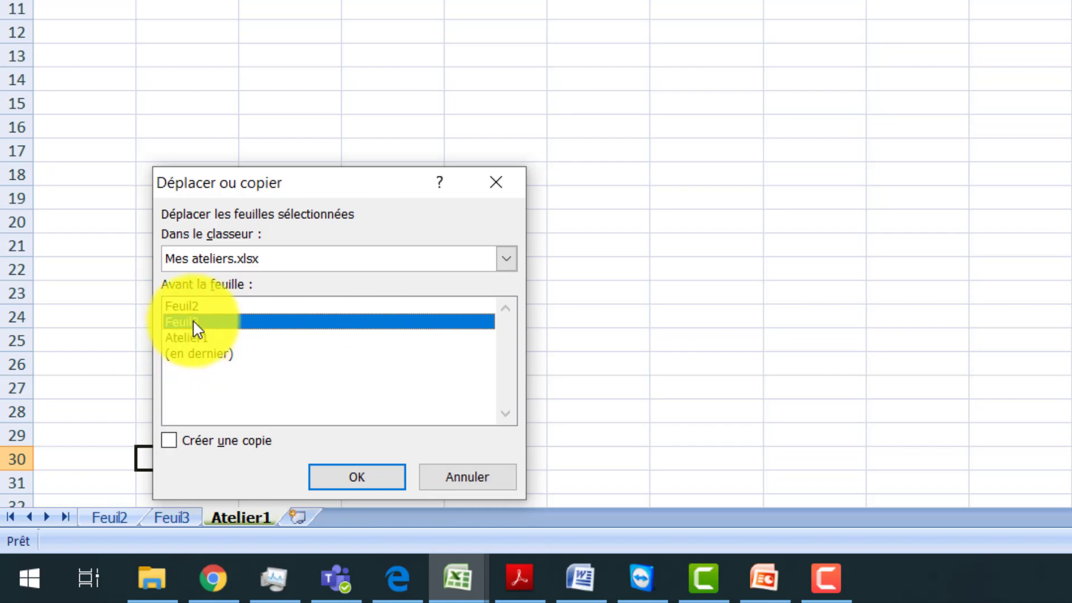
left_click(171, 442)
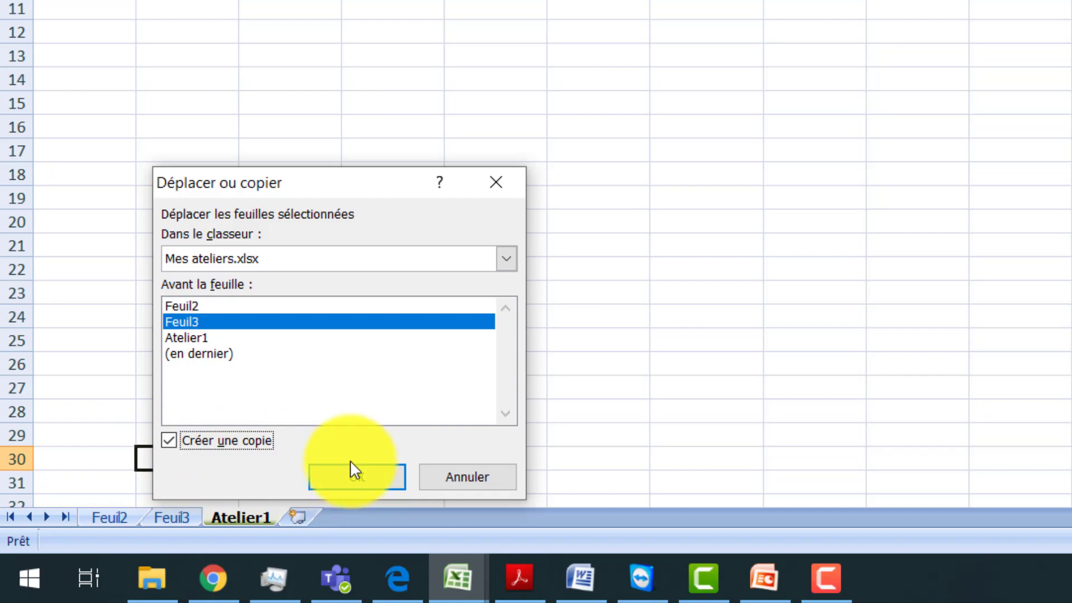
left_click(349, 472)
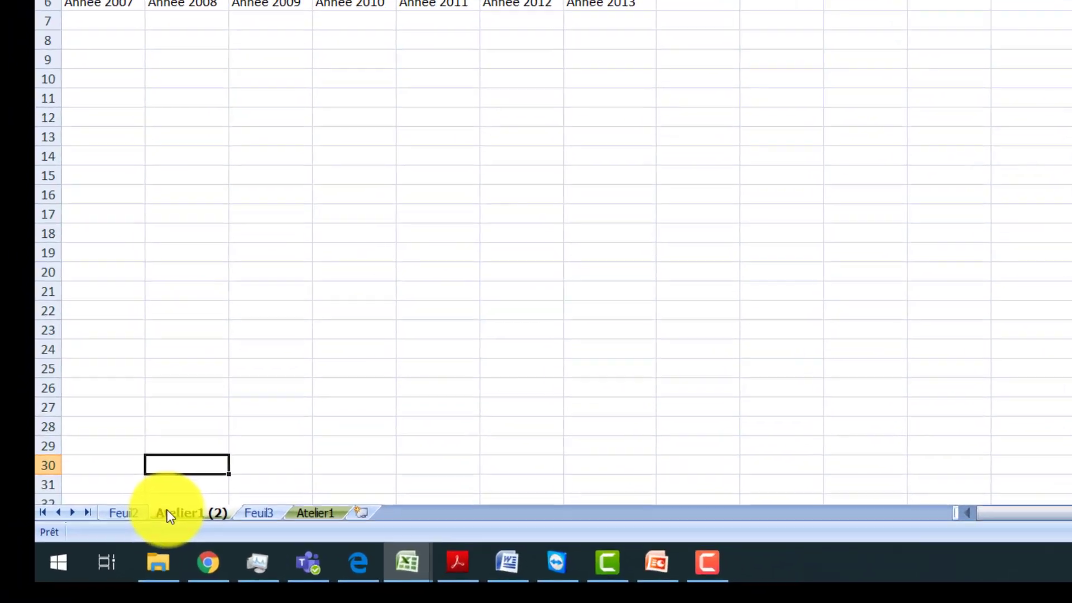
Step: Delete the copied sheet Atelier1 (2) together with its data
right_click(72, 555)
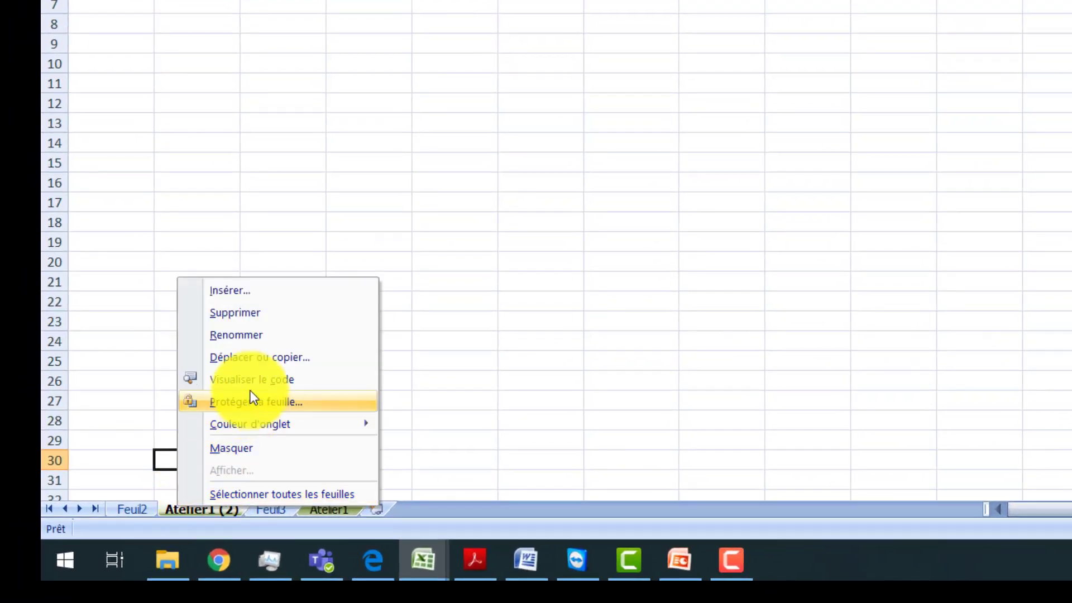
left_click(256, 313)
left_click(795, 174)
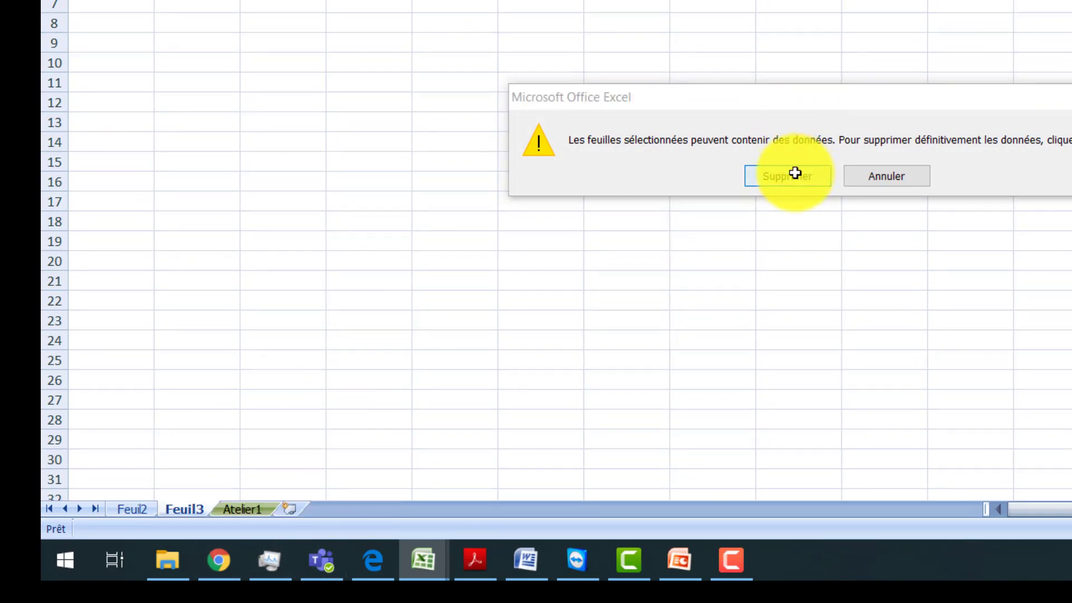
Step: Insert a new blank worksheet before the Atelier1 sheet
left_click(214, 507)
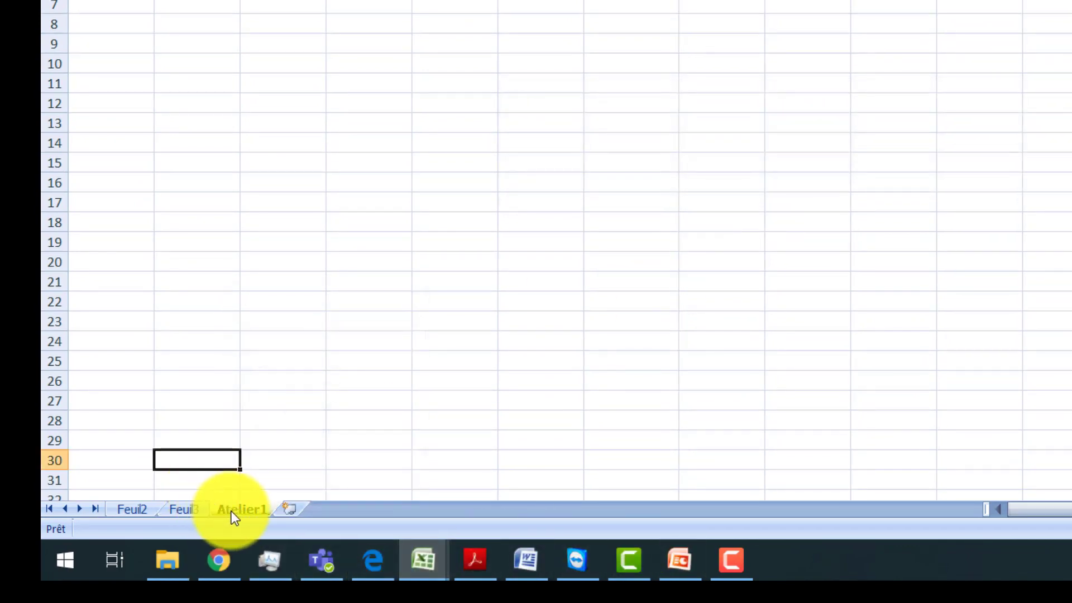
right_click(235, 517)
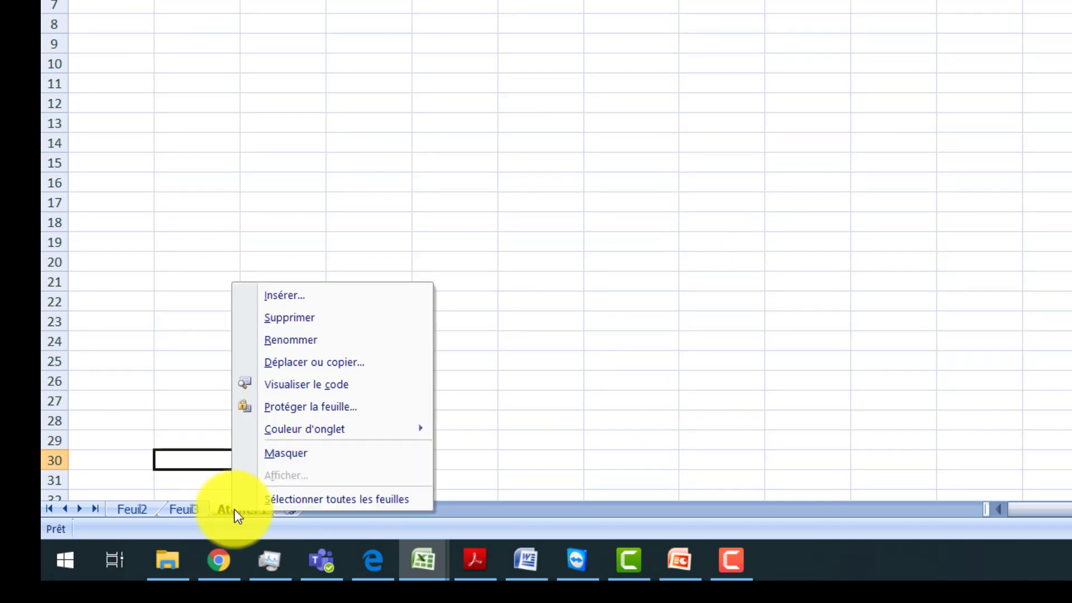
left_click(329, 296)
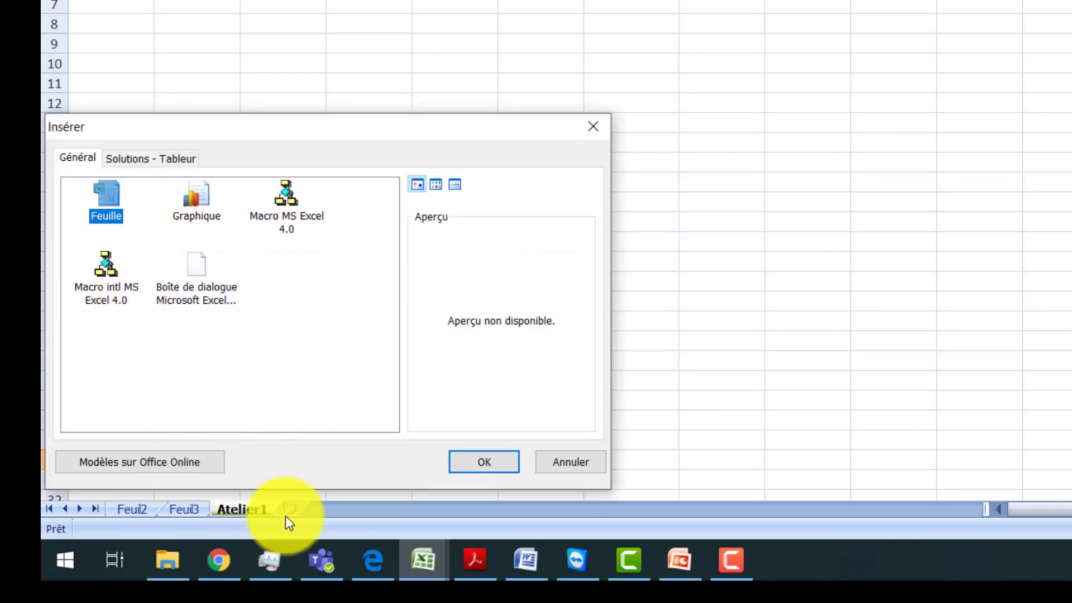
left_click(463, 466)
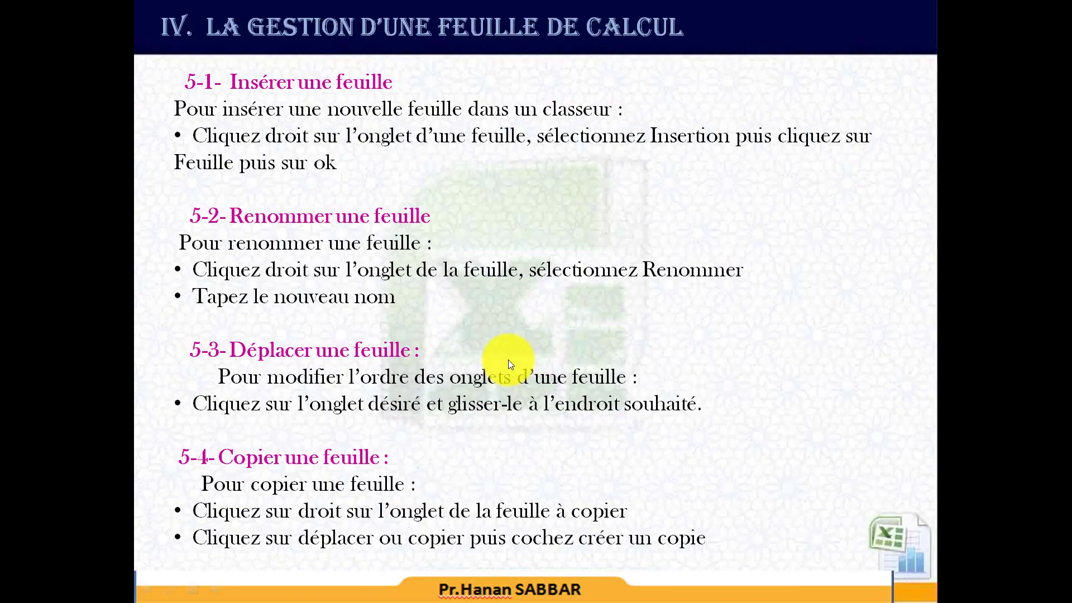
Step: Return to the slide show and advance it to the slide on deleting and colouring sheets and formatting cells
left_click(509, 360)
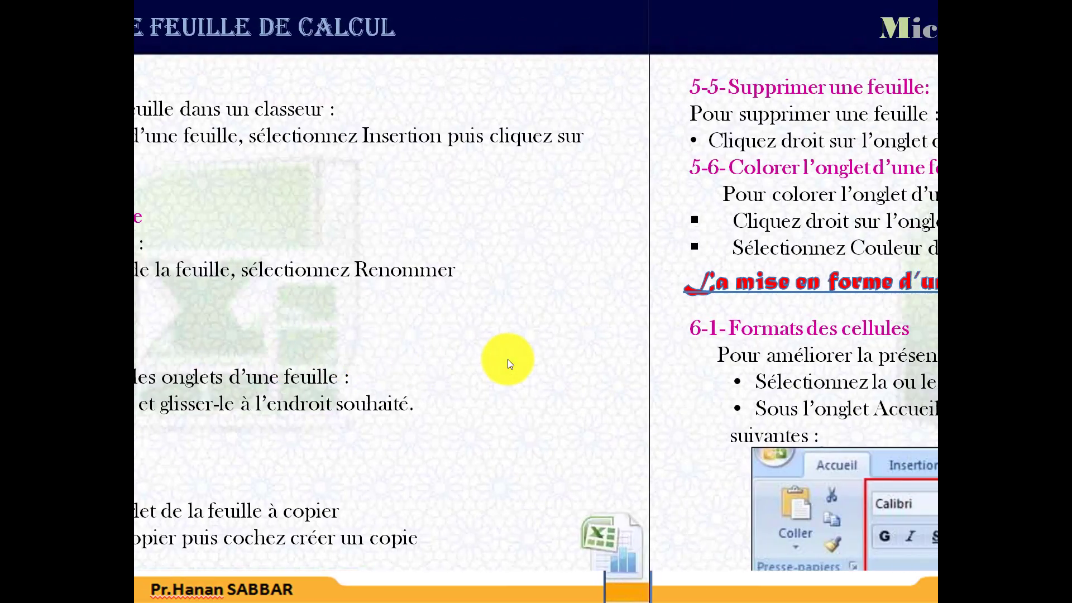
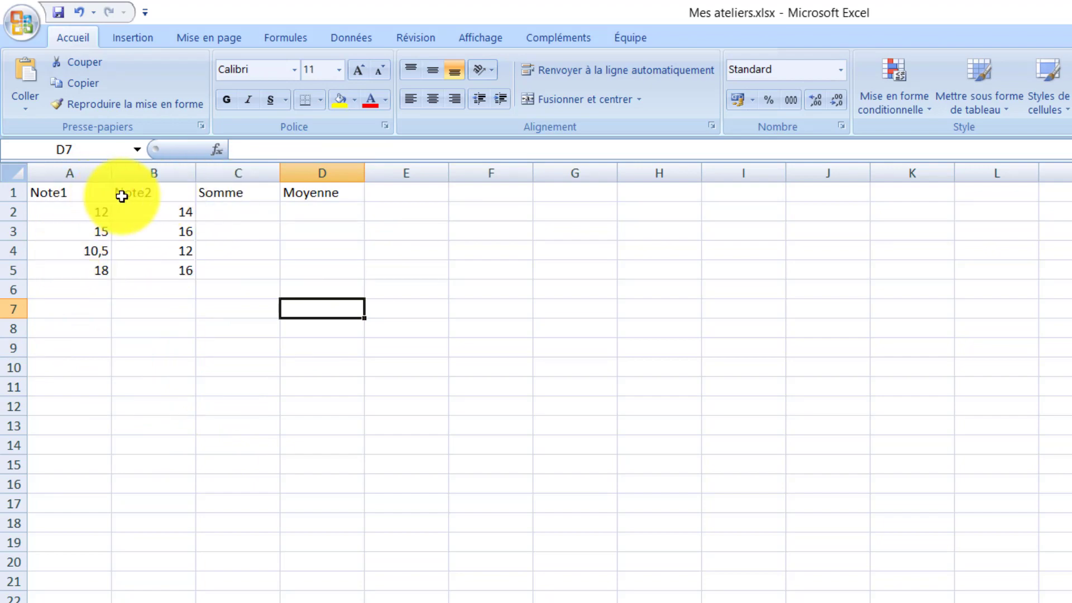
key("Down")
key("Down")
key("Down")
key("Down")
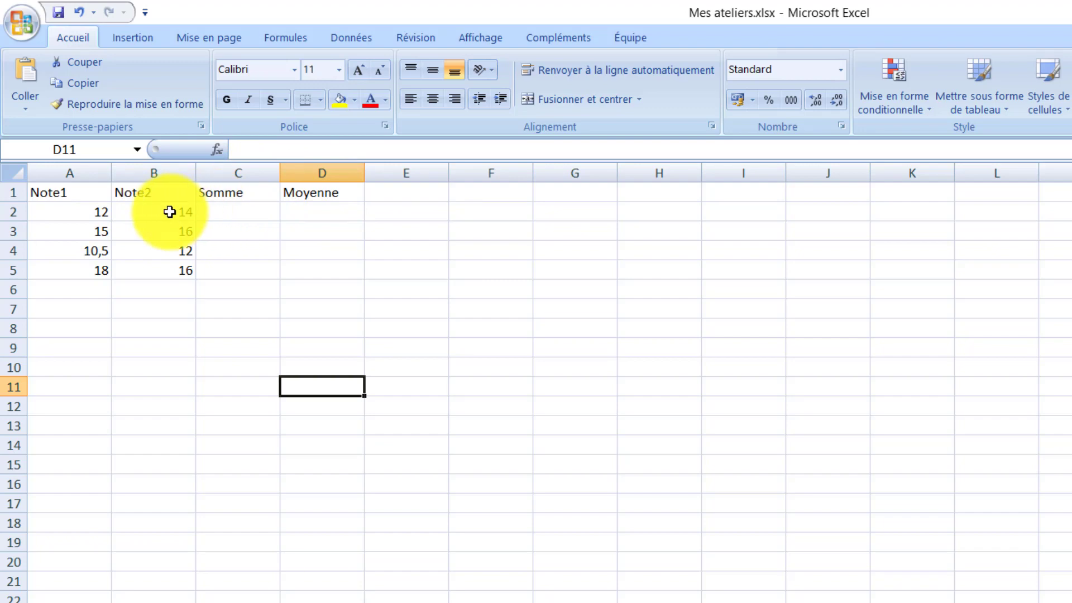
Step: Enter the formula =A2+B2 in C2 to add the first row's two marks
left_click(229, 214)
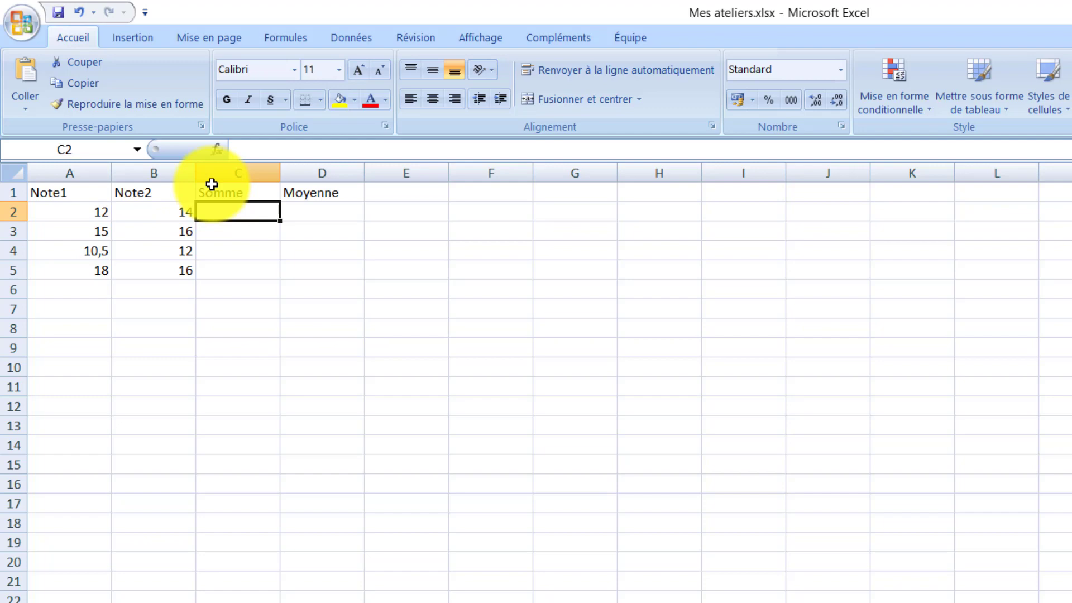
type("=")
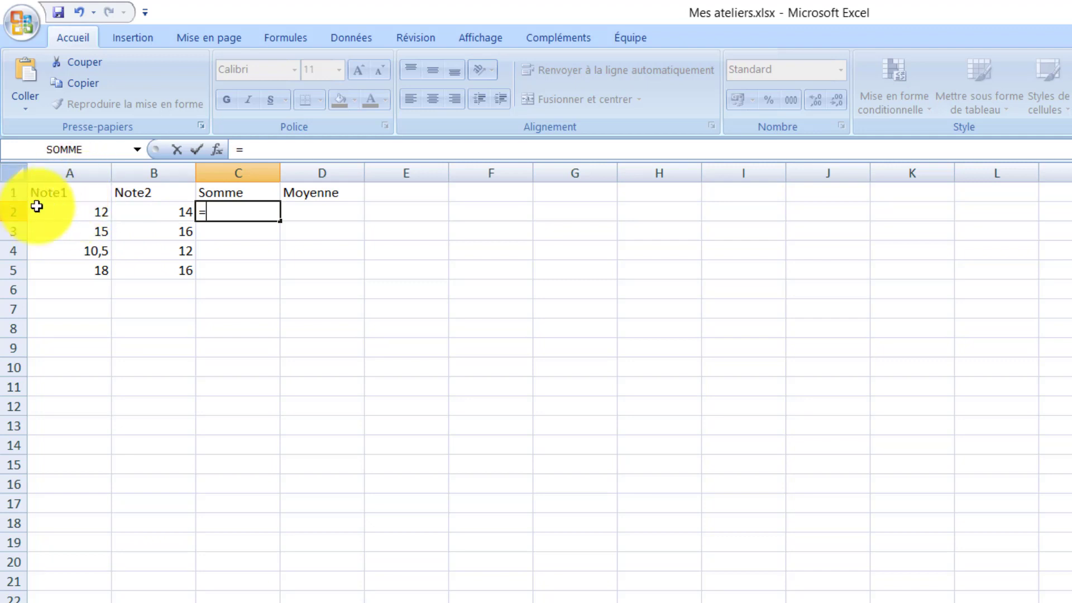
left_click(76, 213)
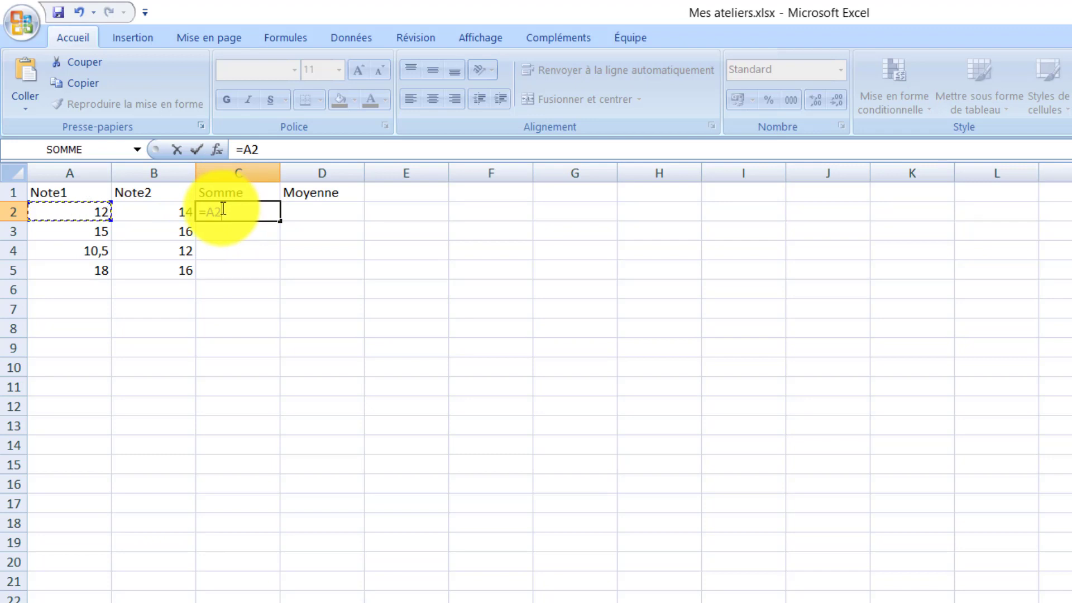
type("+")
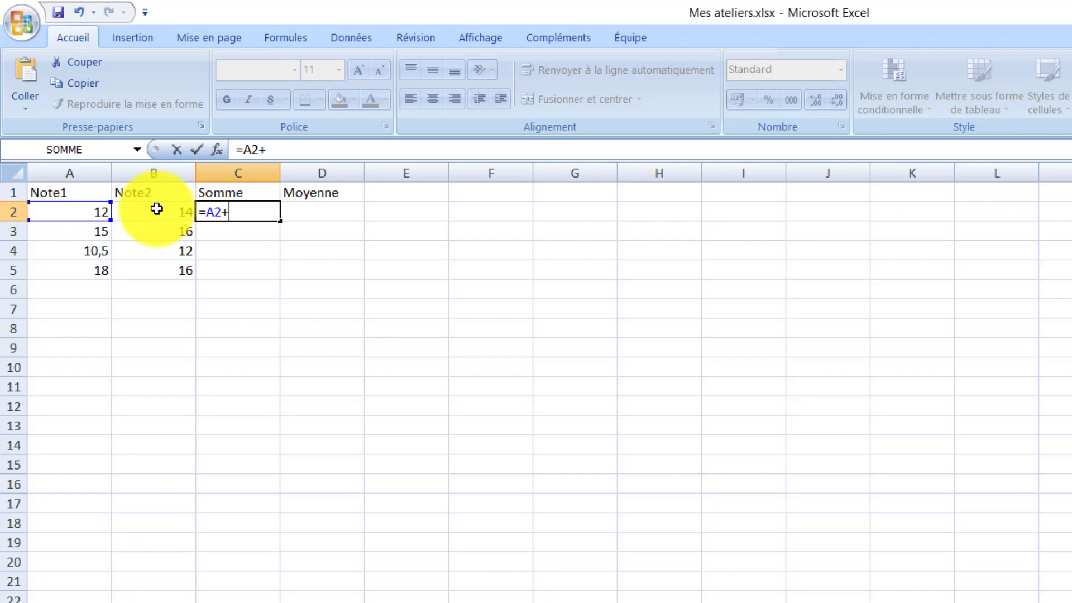
left_click(157, 209)
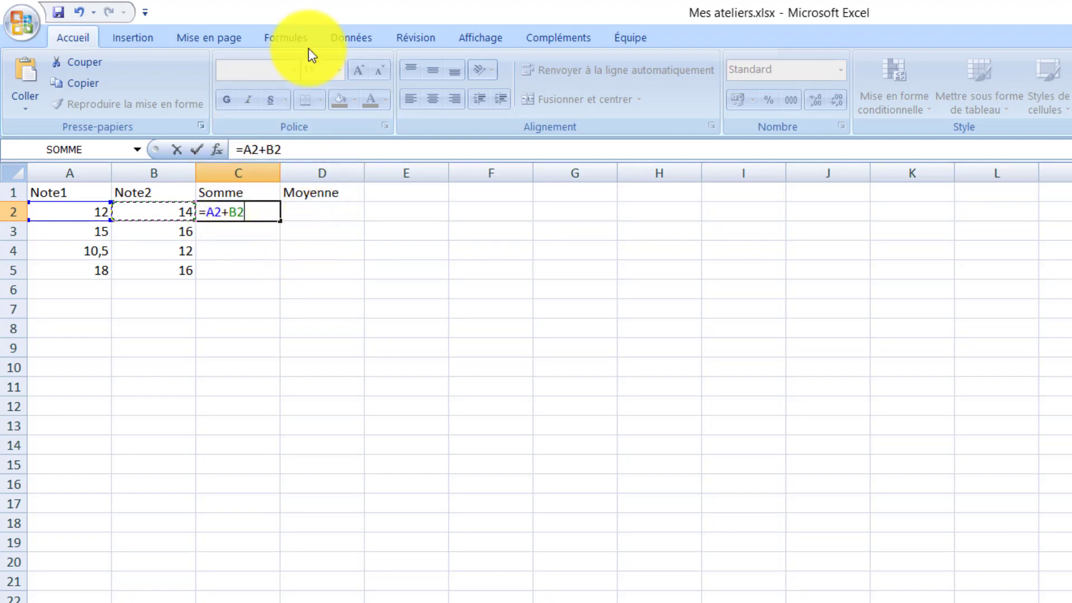
key("Return")
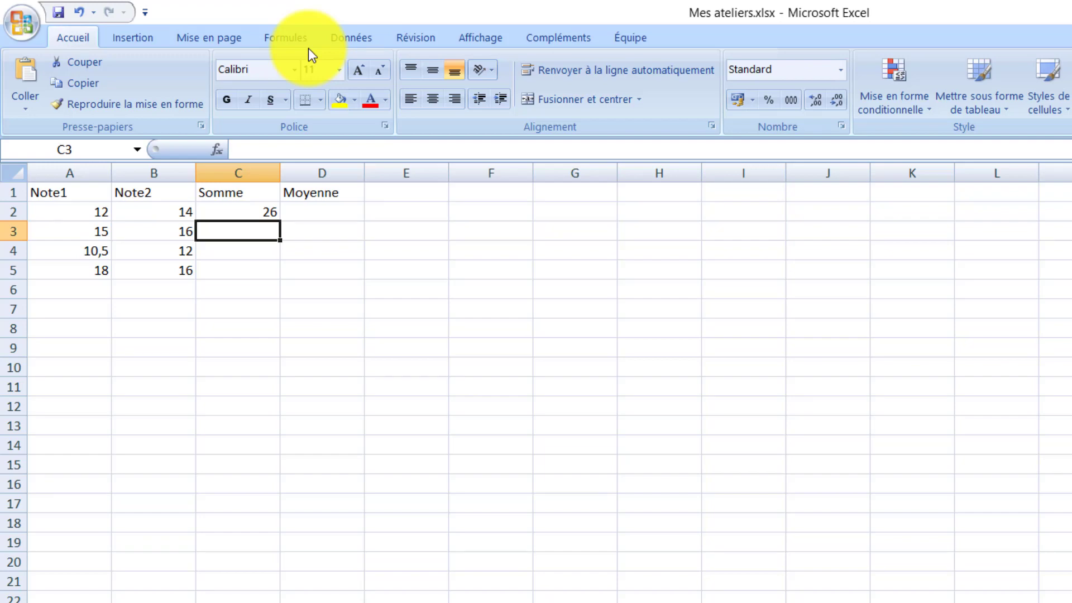
Step: Fill the sum formula from C2 down to C5
left_click(261, 210)
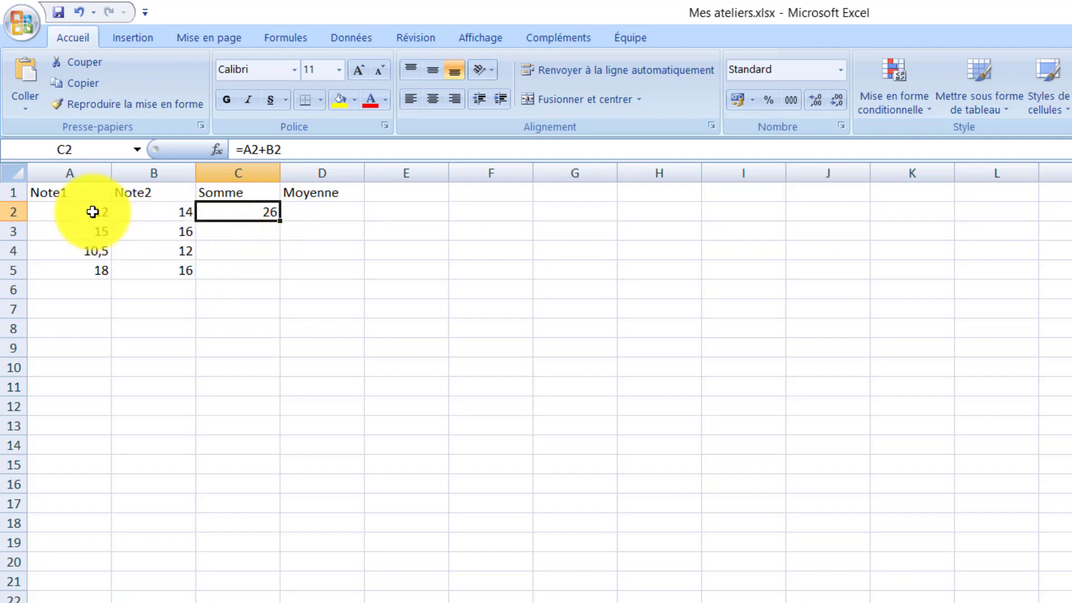
left_click(216, 228)
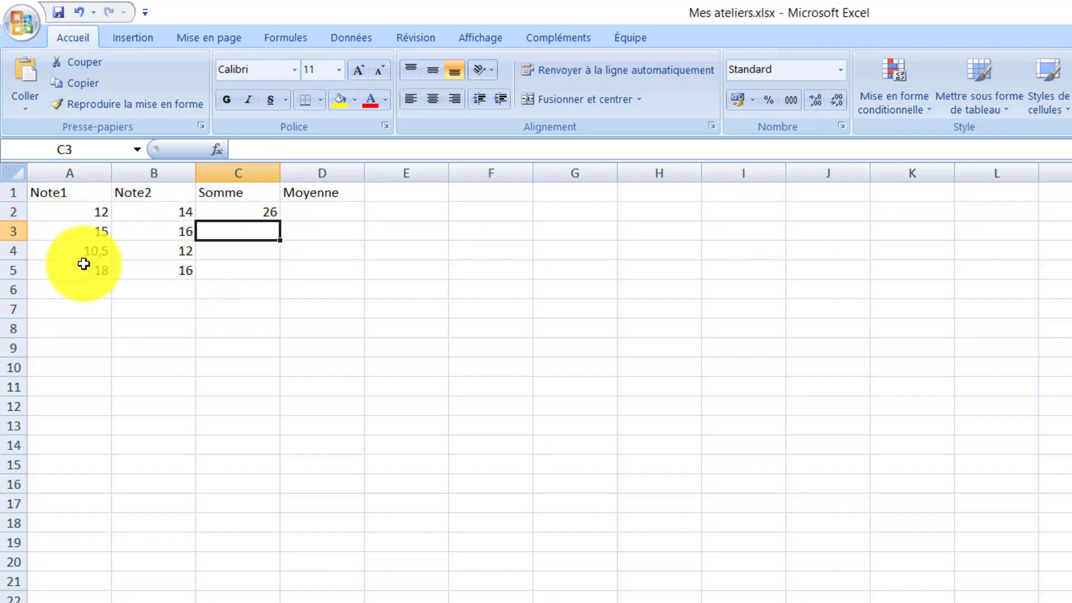
left_click(229, 208)
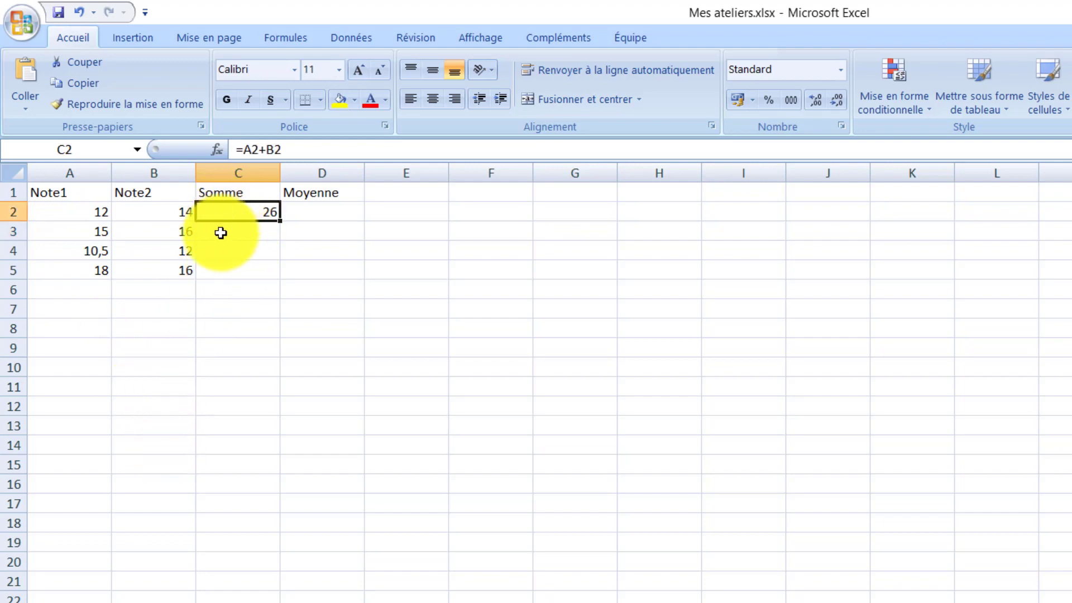
left_click(221, 233)
left_click(222, 212)
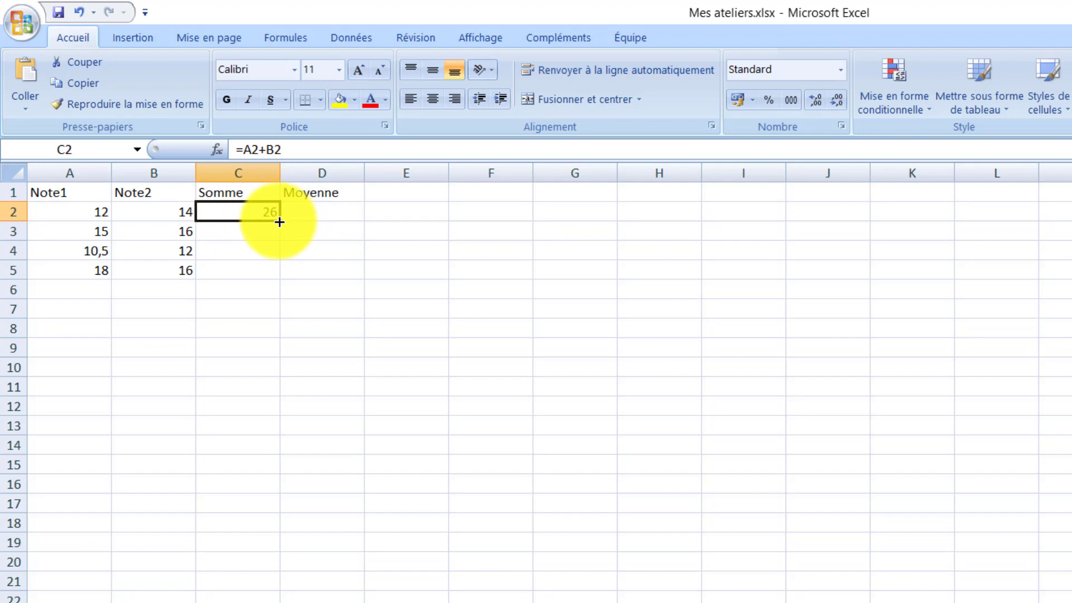
left_click_drag(280, 222, 281, 275)
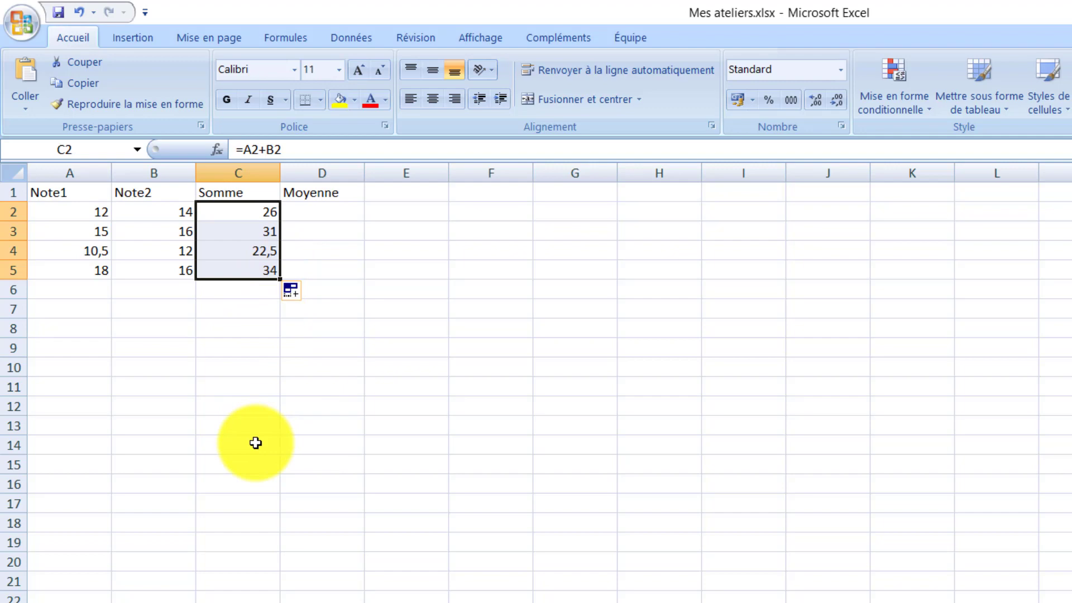
Step: Calculate the average in D2 with the formula =C2/2 and fill it down to D5
left_click(350, 210)
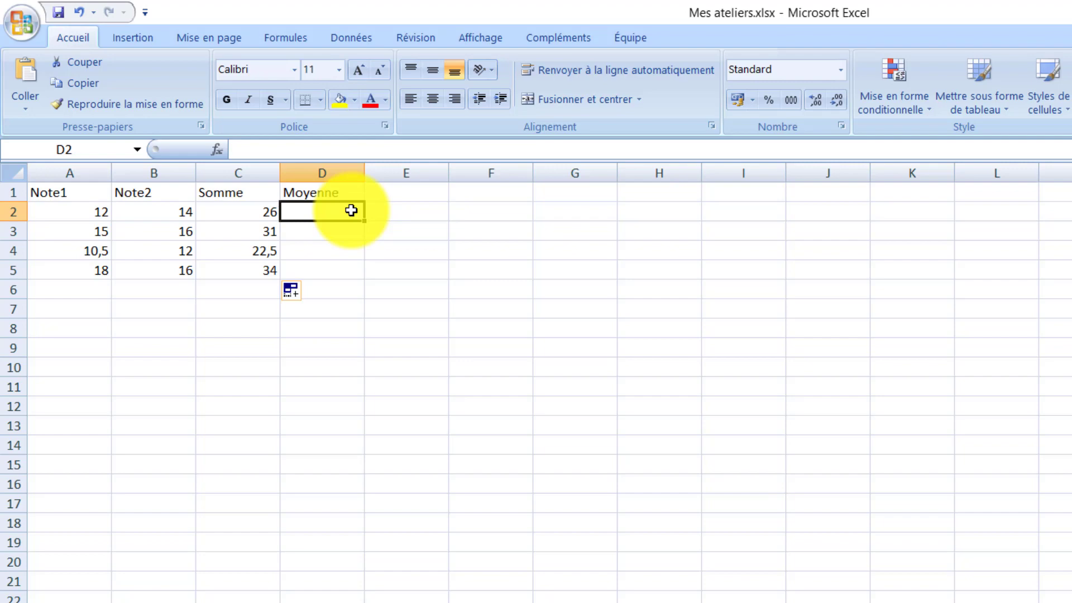
type("=")
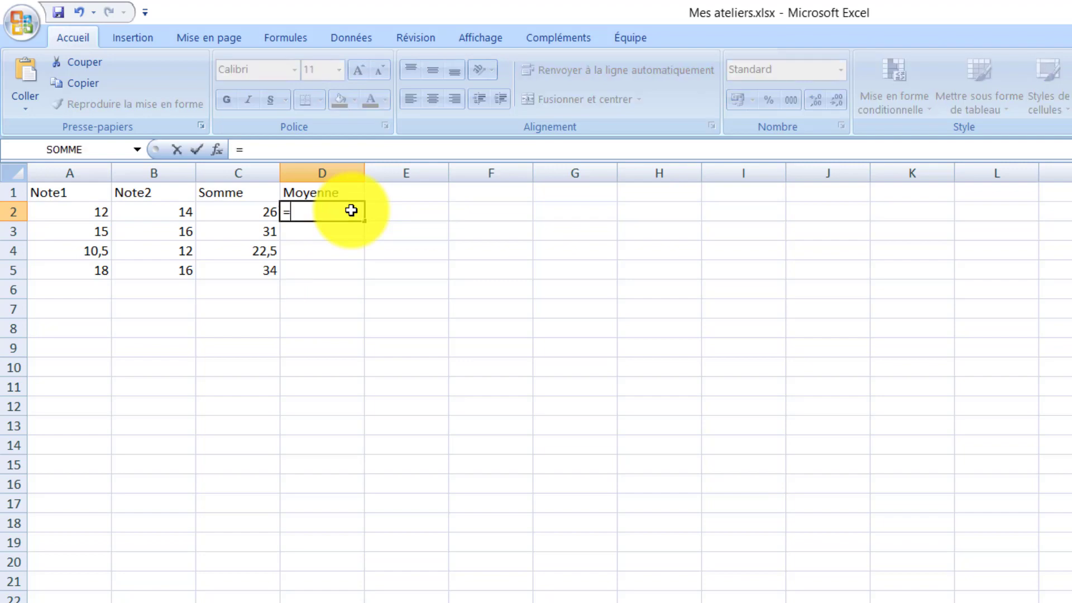
left_click(243, 211)
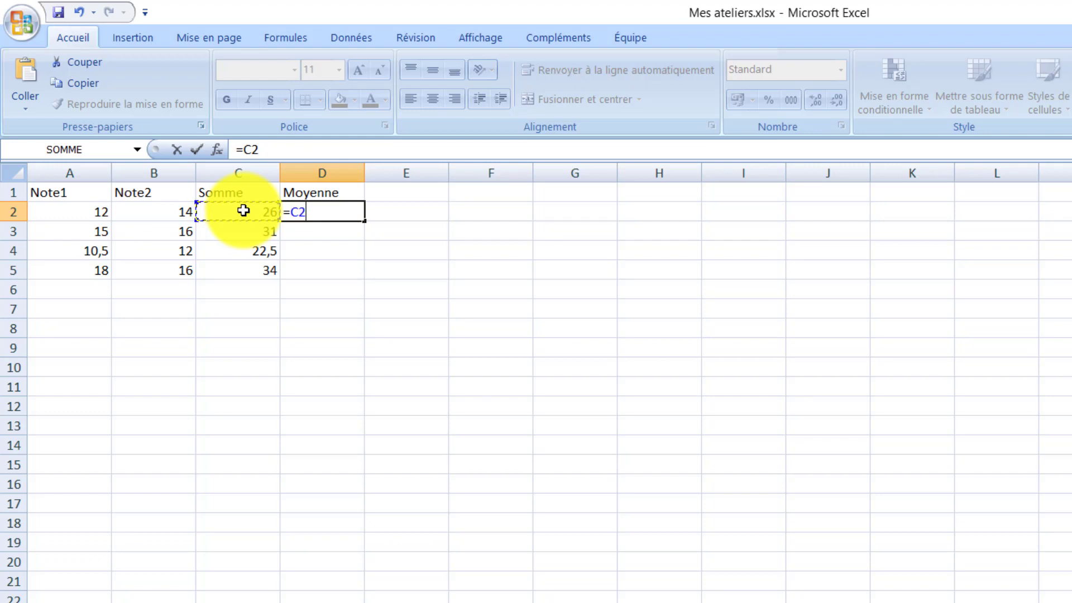
type("/2")
key("Return")
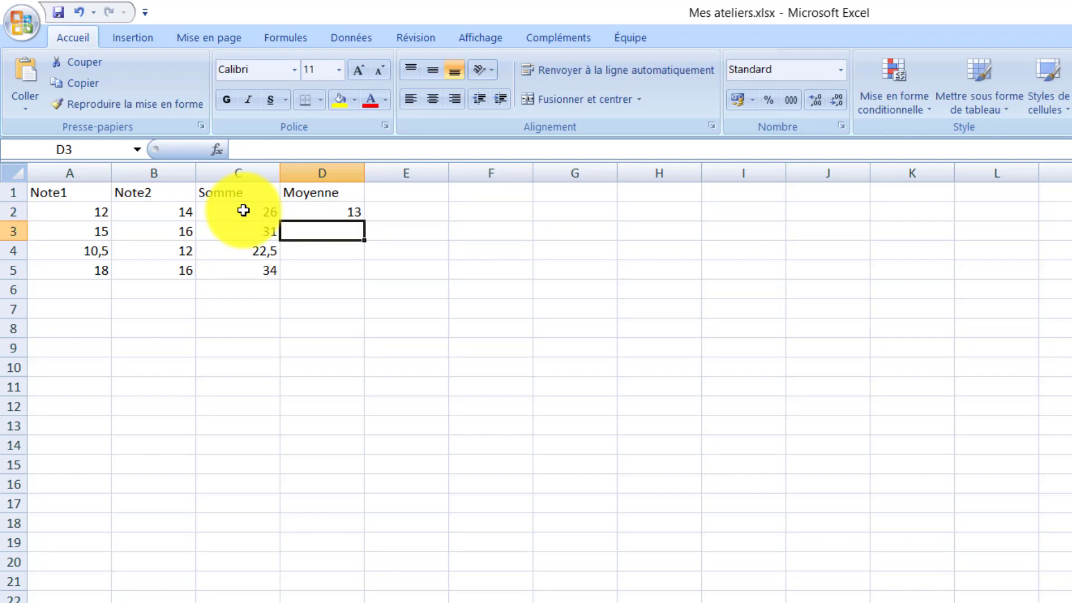
left_click(352, 208)
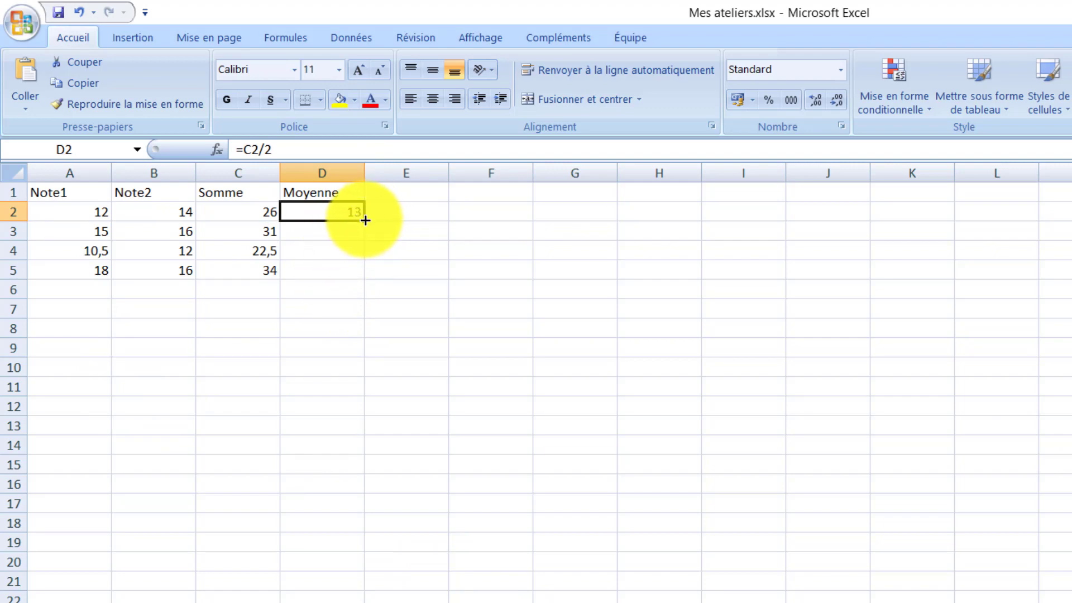
left_click_drag(365, 221, 357, 280)
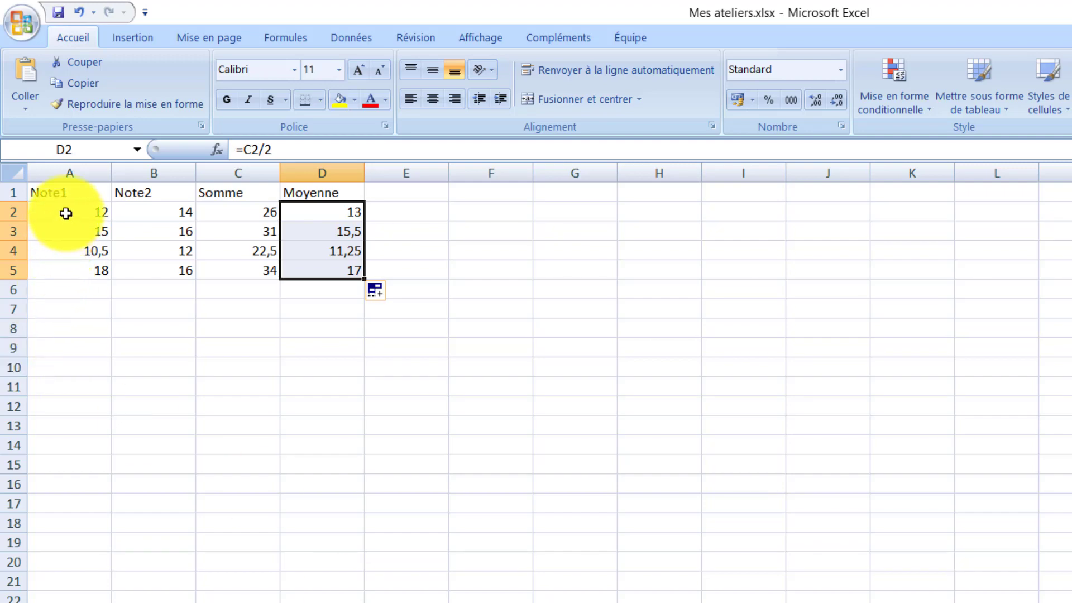
Step: Change the font of the whole table A1:D5 to Bookman Old Style
left_click(73, 231)
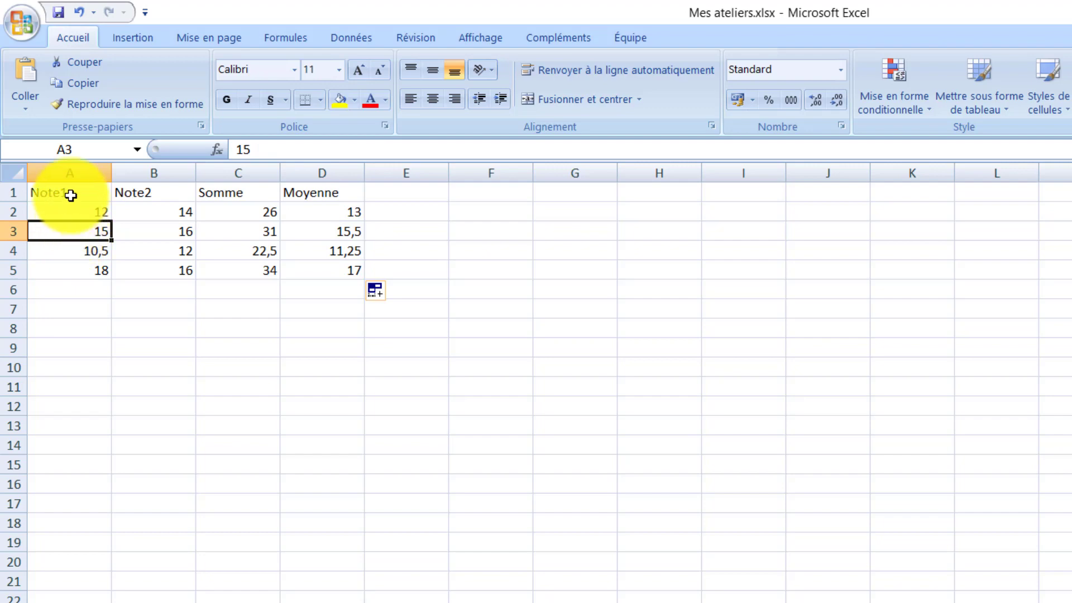
left_click_drag(71, 195, 355, 268)
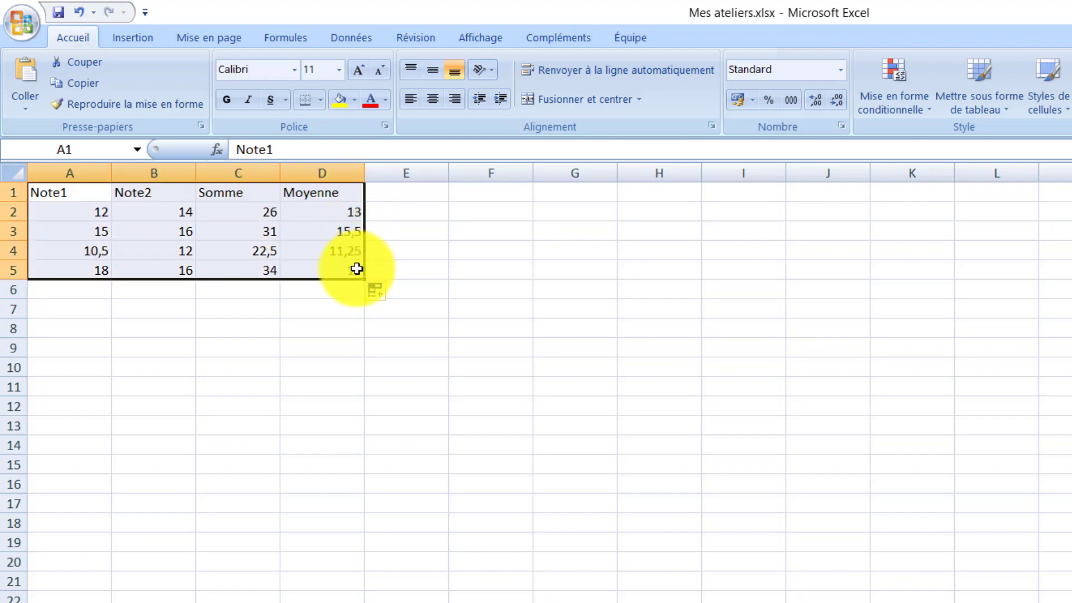
left_click(294, 70)
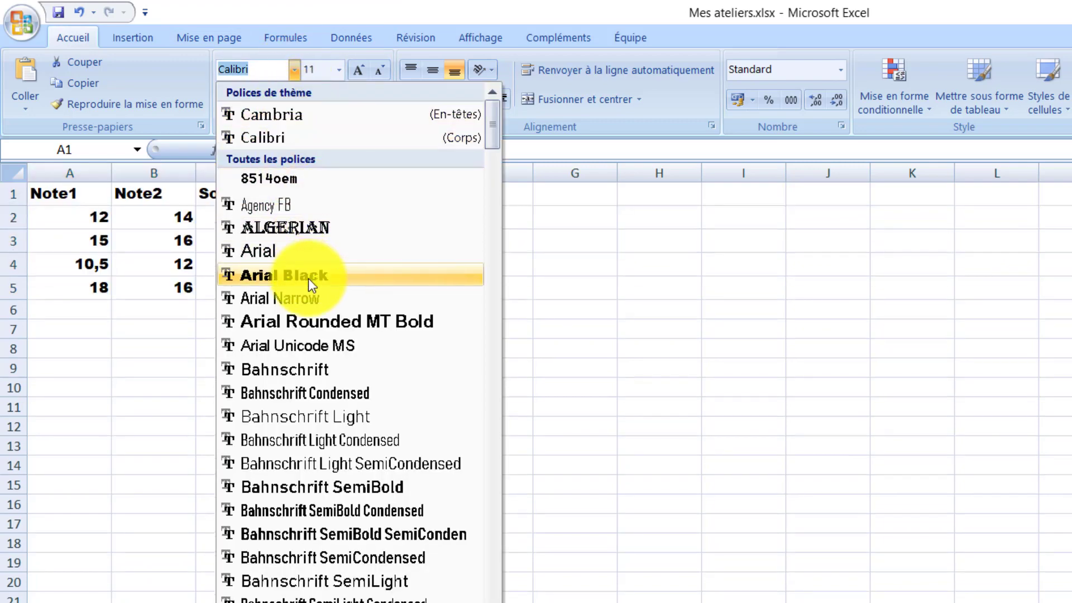
scroll(351, 391, "down", 5)
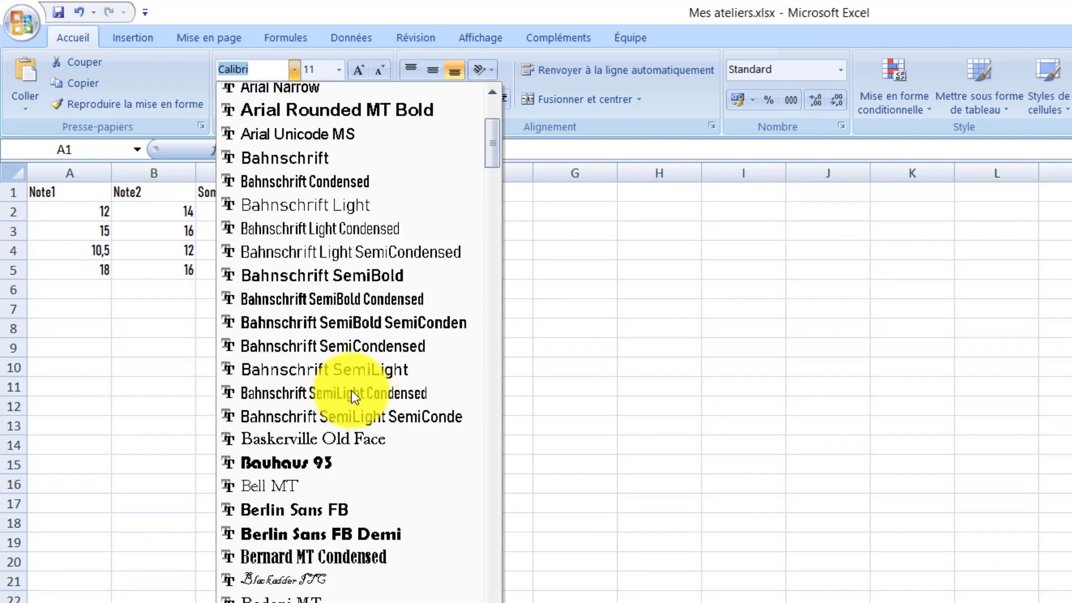
scroll(351, 389, "down", 3)
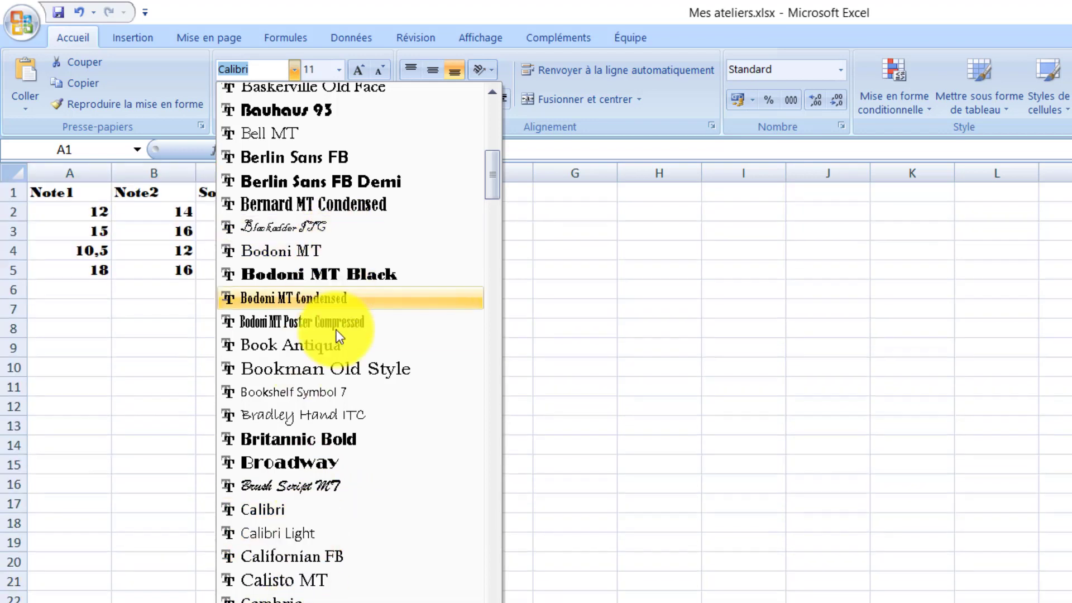
left_click(344, 372)
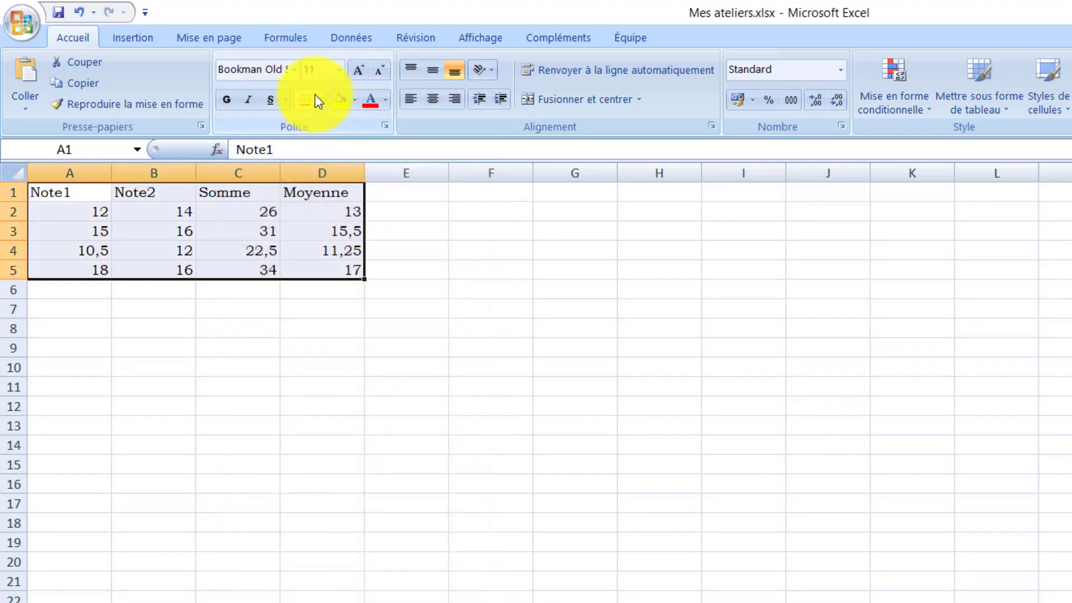
Step: Make the table A1:D5 bold and apply all borders (Toutes les bordures) to it
left_click(229, 106)
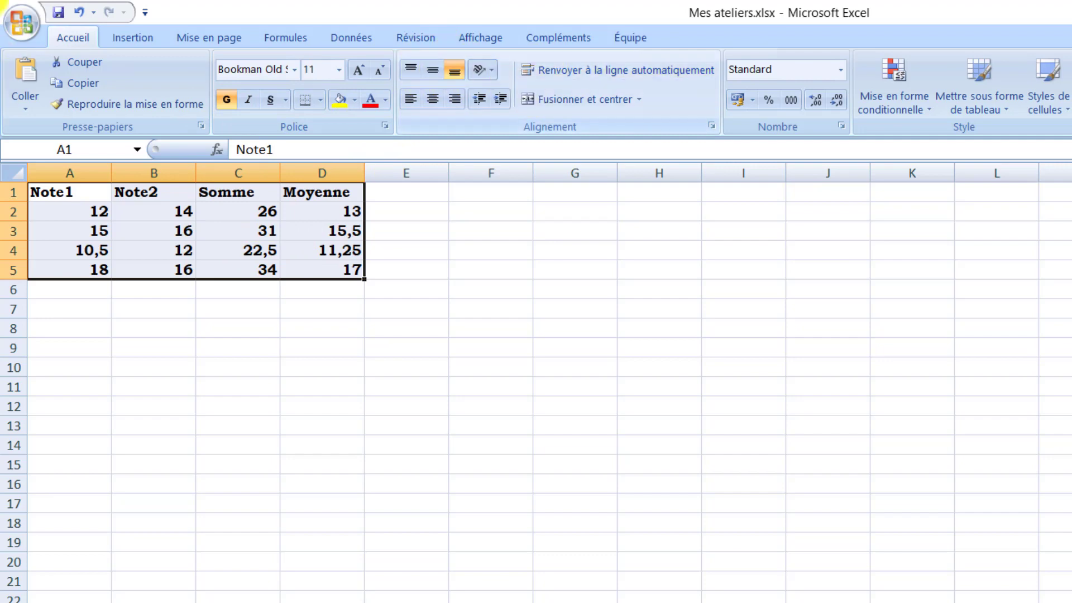
left_click(320, 100)
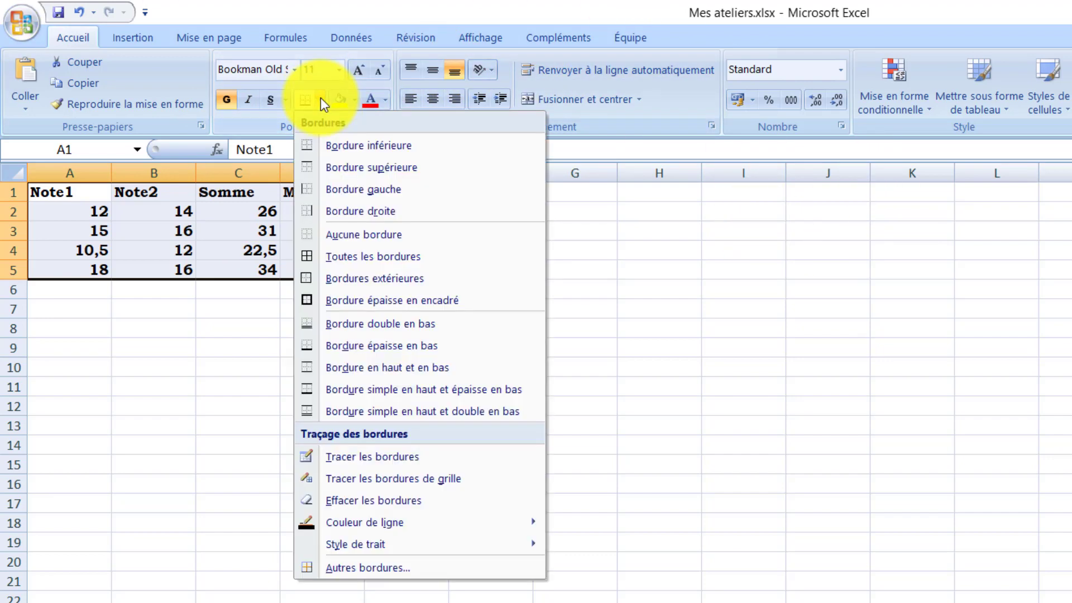
left_click(355, 255)
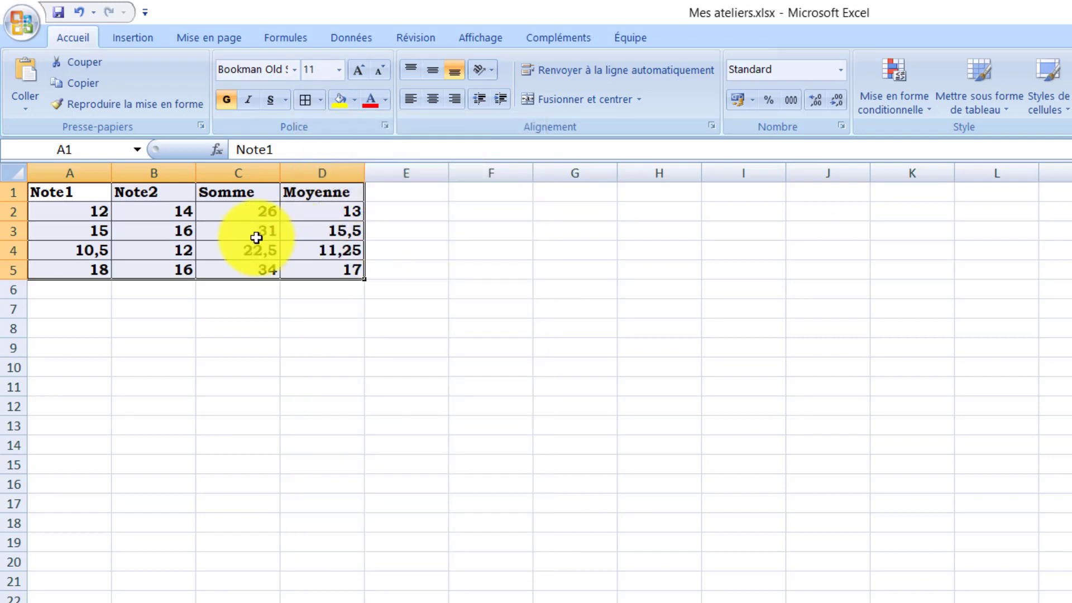
Step: Fill the header cells A1:D1 with a medium-light blue theme colour
left_click(161, 207)
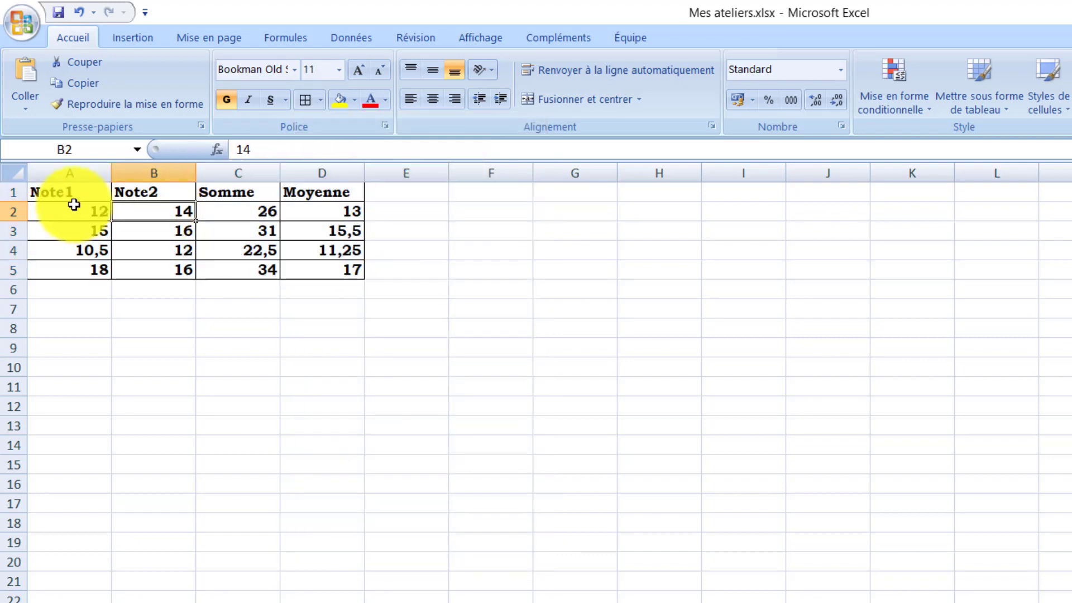
left_click_drag(61, 192, 319, 185)
left_click(355, 102)
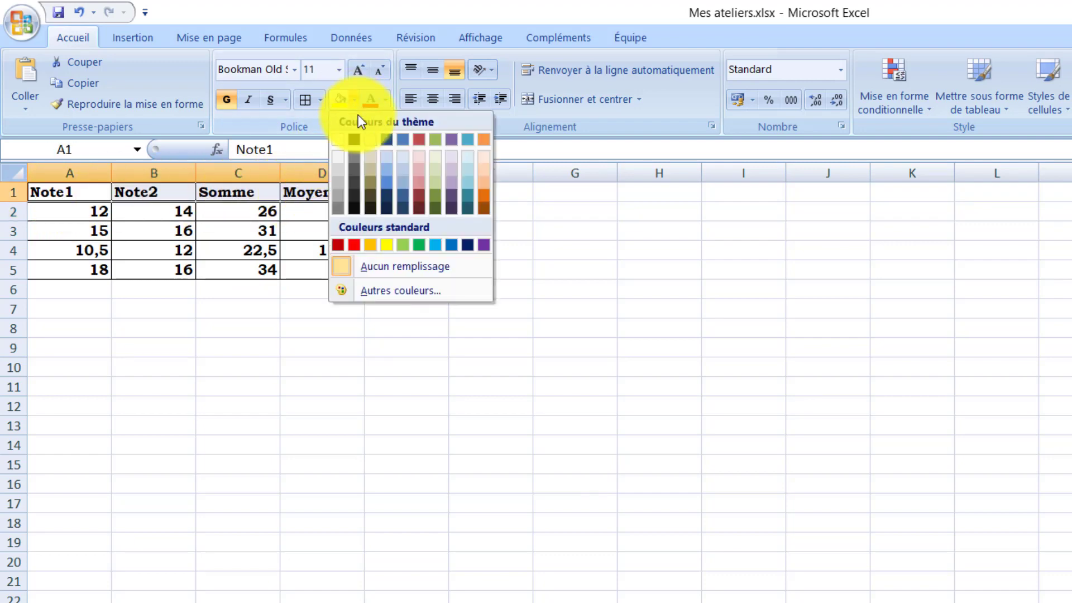
left_click(382, 172)
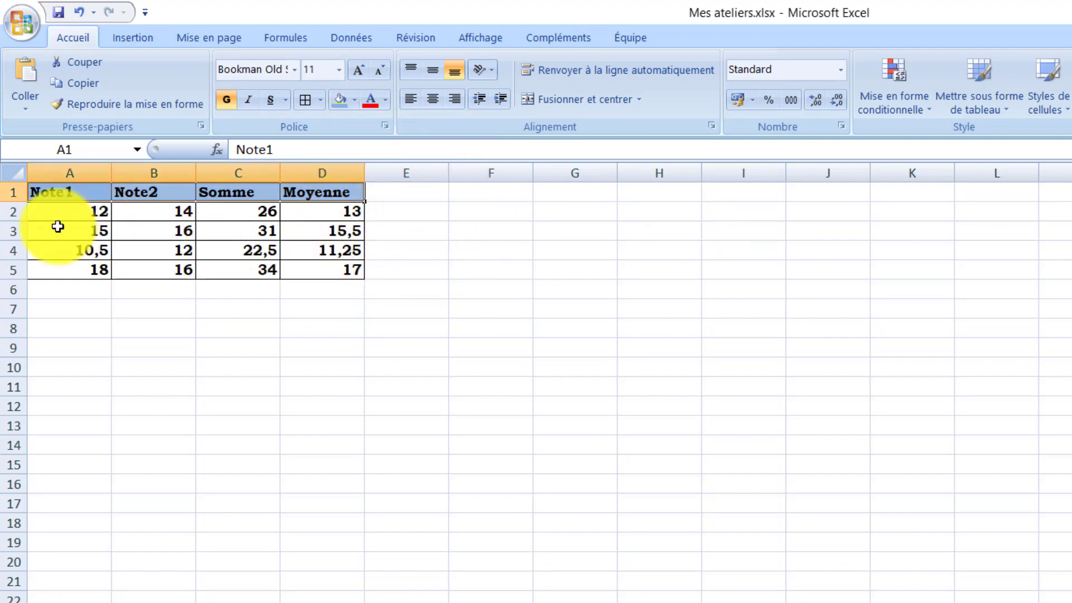
Step: Fill the data cells A2:D5 with a very pale blue theme colour
left_click_drag(60, 214, 293, 270)
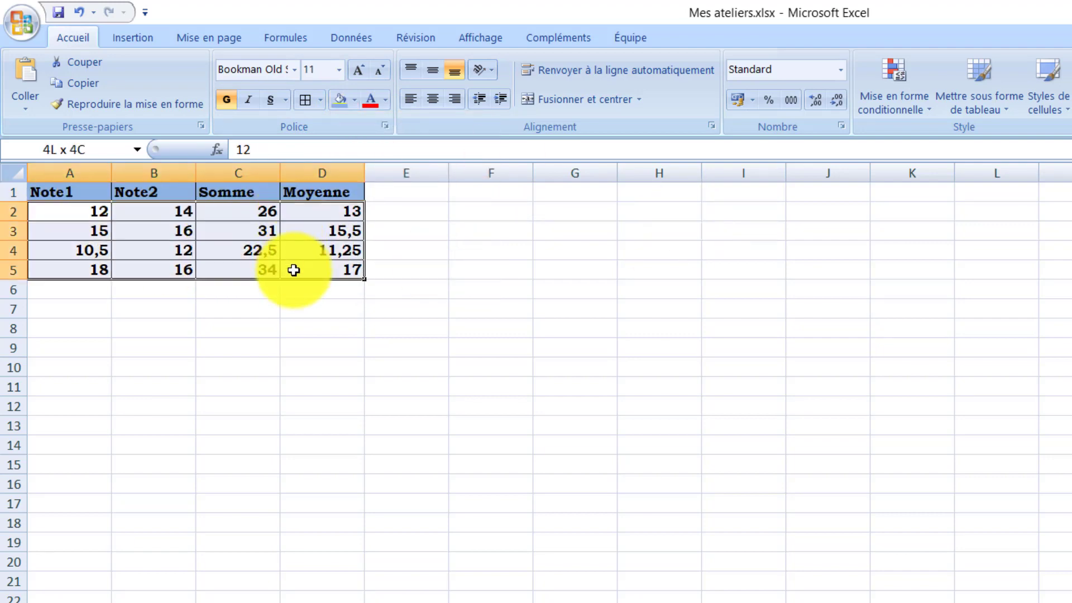
left_click(354, 100)
left_click(400, 156)
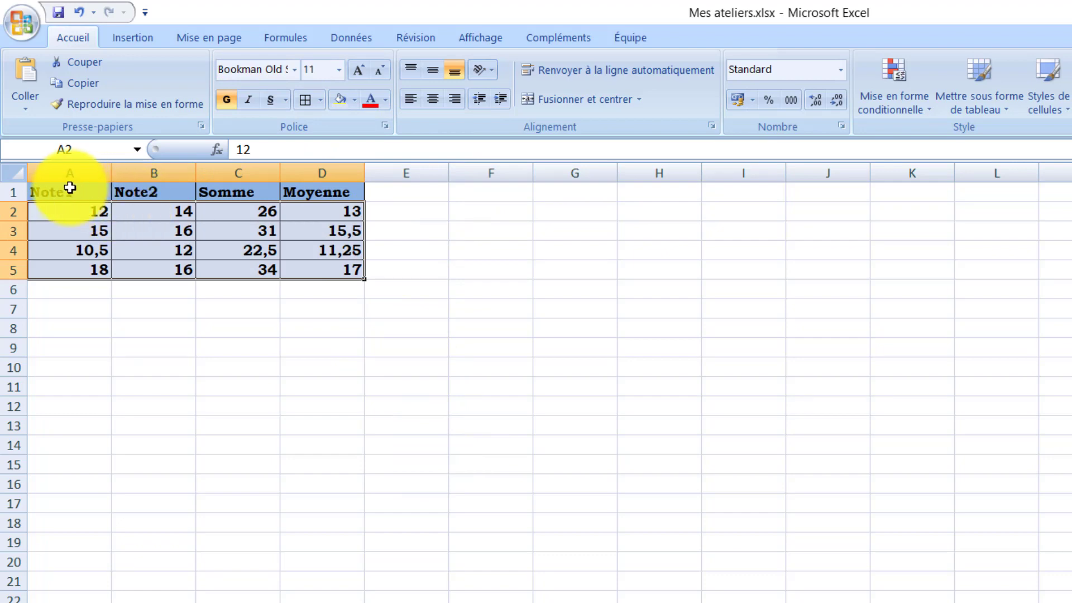
Step: Centre the contents of the whole table A1:D5 both vertically and horizontally
left_click_drag(70, 187, 330, 275)
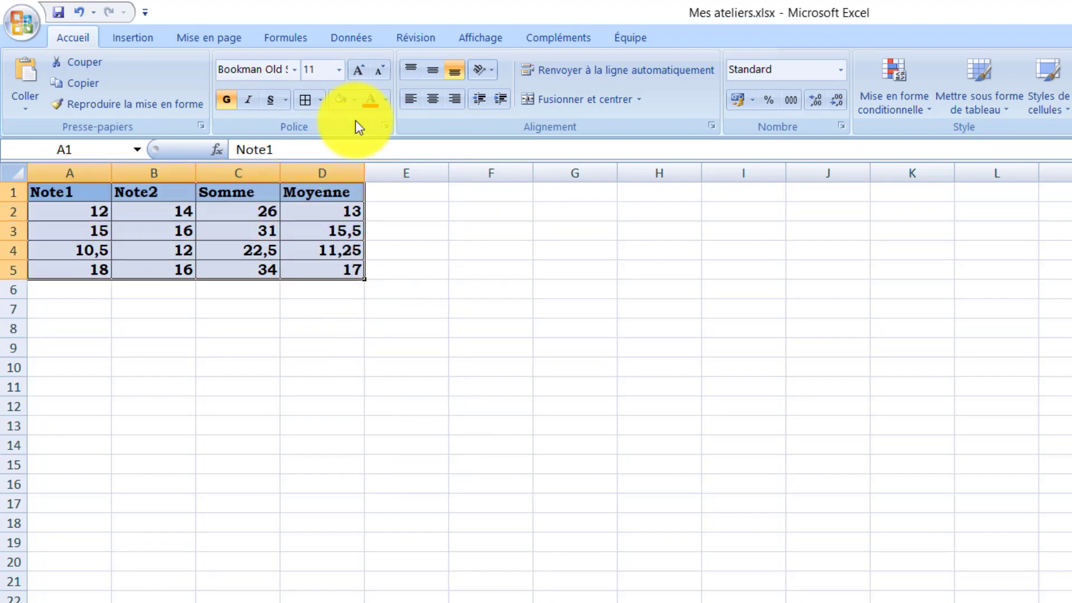
left_click(428, 72)
left_click(427, 98)
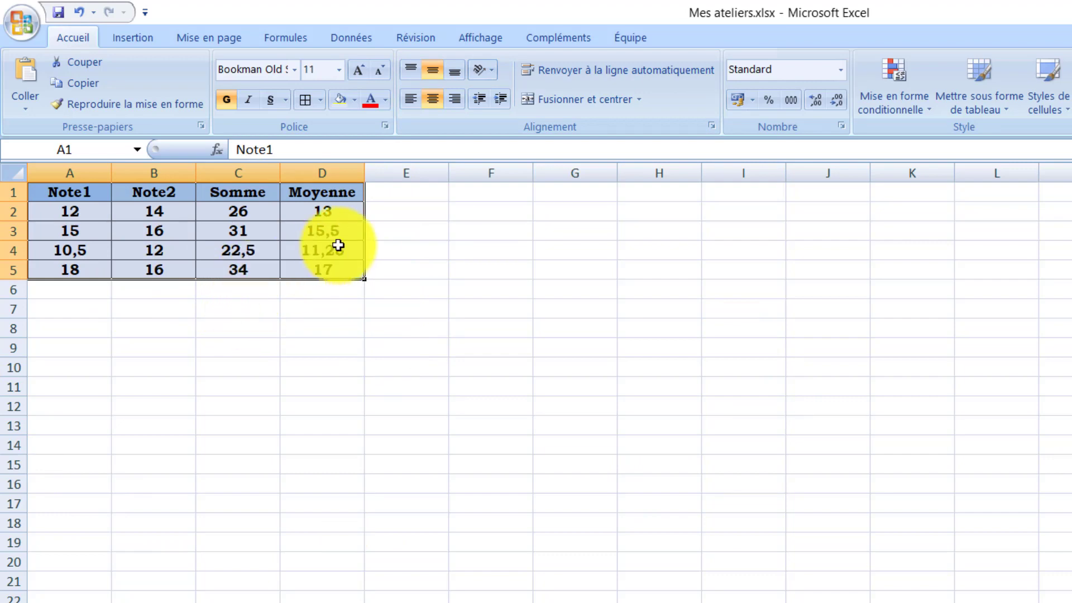
left_click(303, 341)
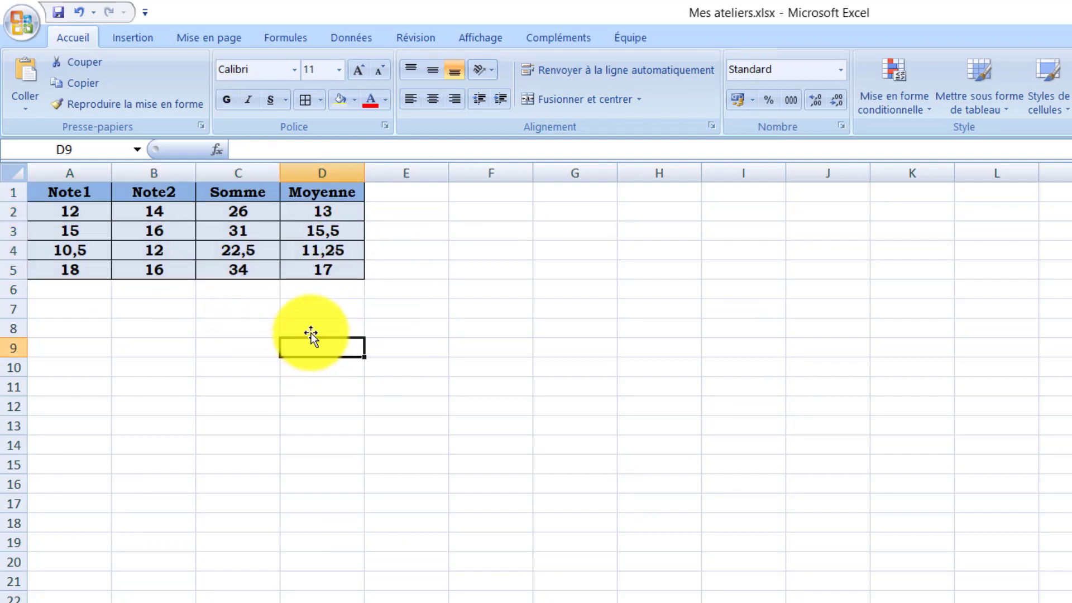
Step: Review the formulas behind the average in D2 and the sum in C2
left_click(297, 208)
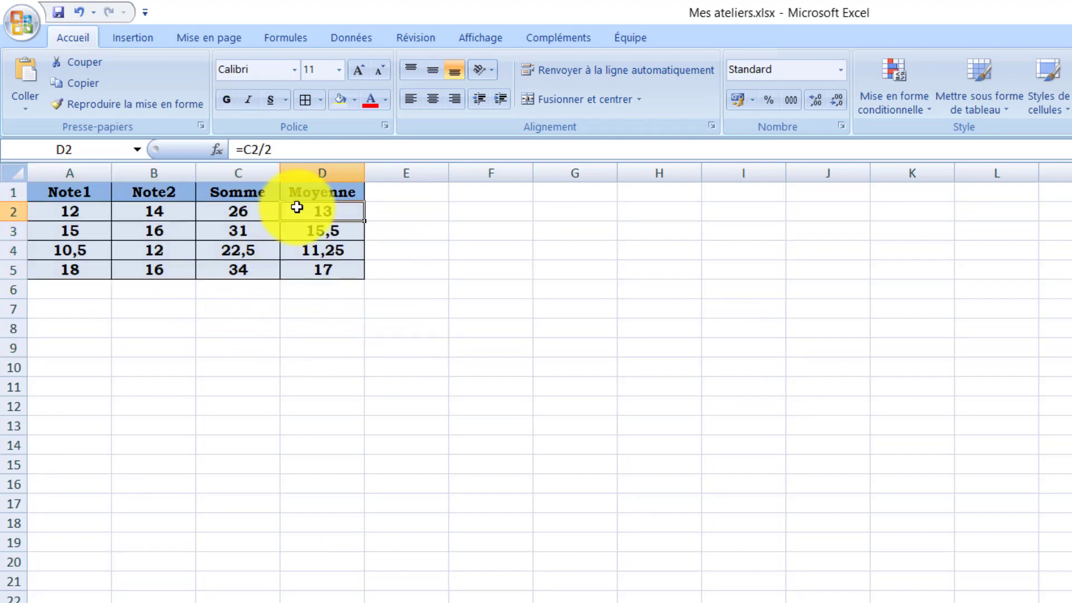
left_click(249, 212)
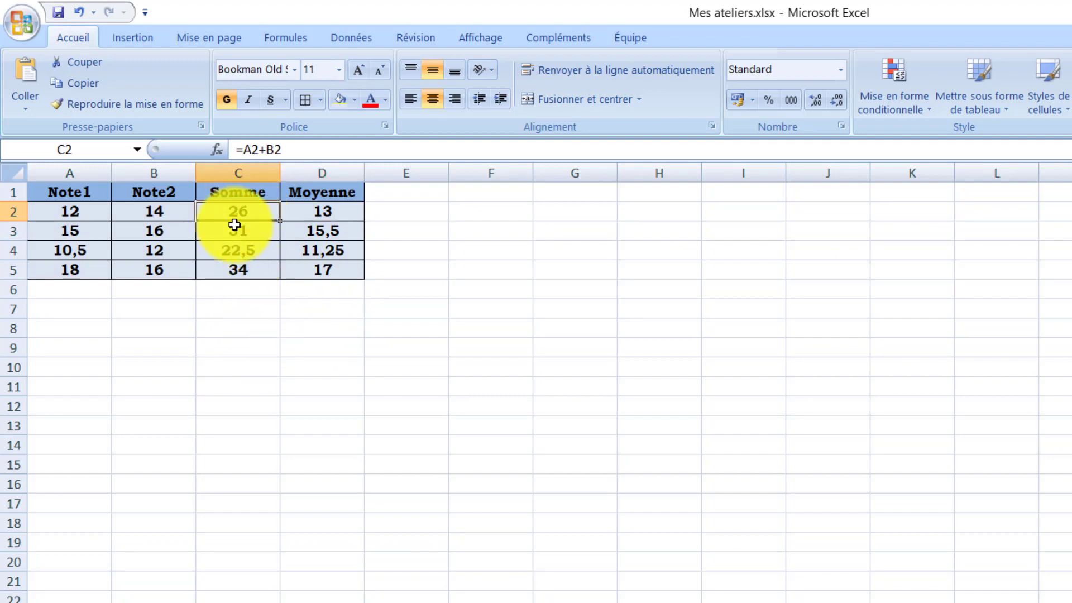
left_click(288, 328)
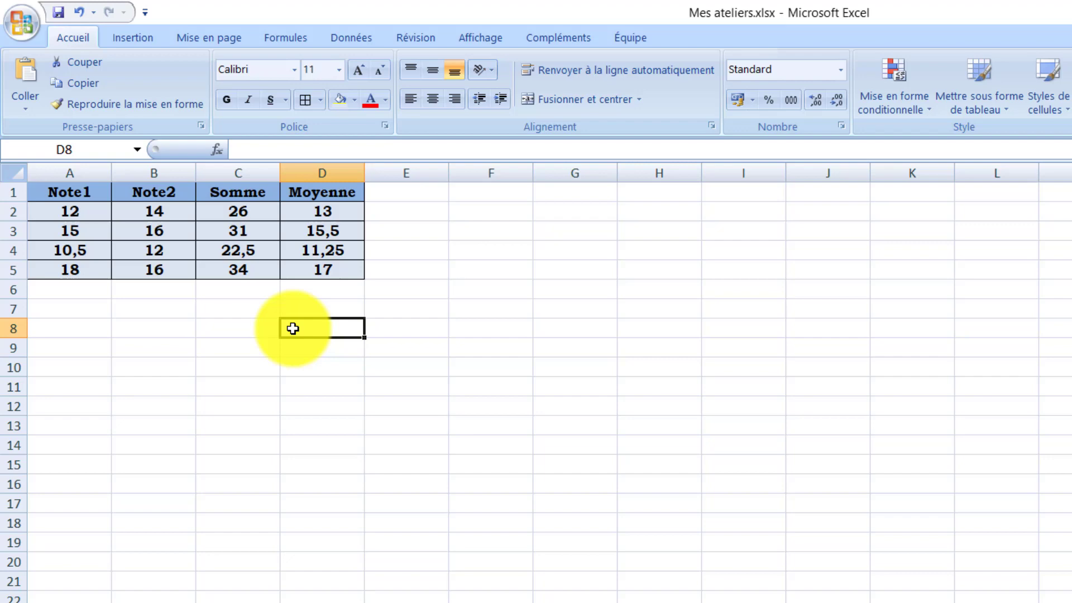
left_click(250, 213)
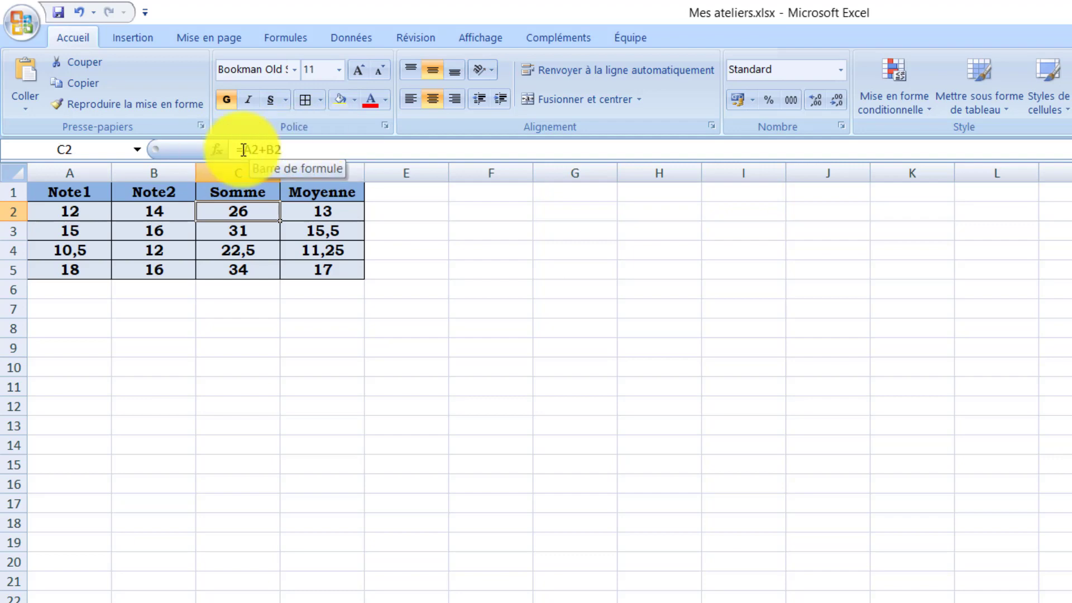
left_click(291, 375)
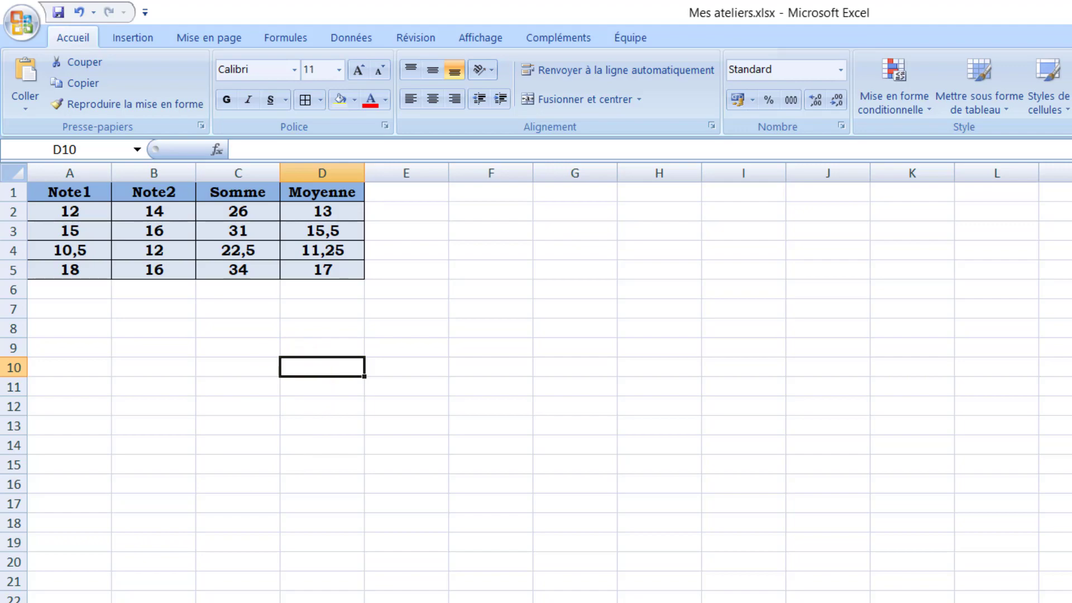